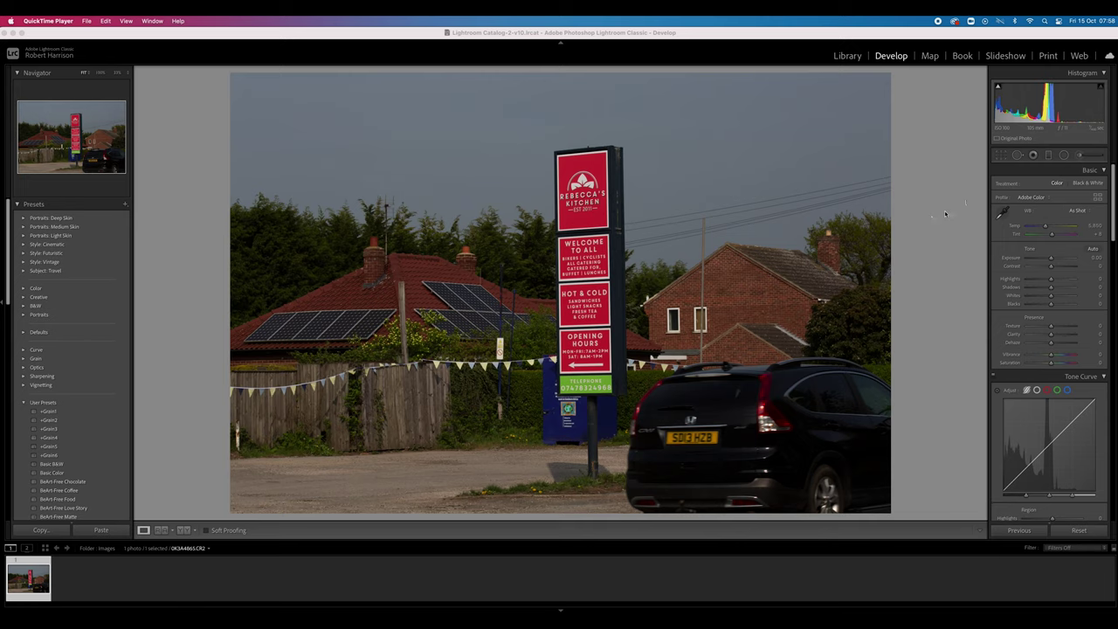
# Straighten the sign photo by about 1.37° clockwise, tighten the crop from the top-left, and apply it
pyautogui.click(1000, 155)
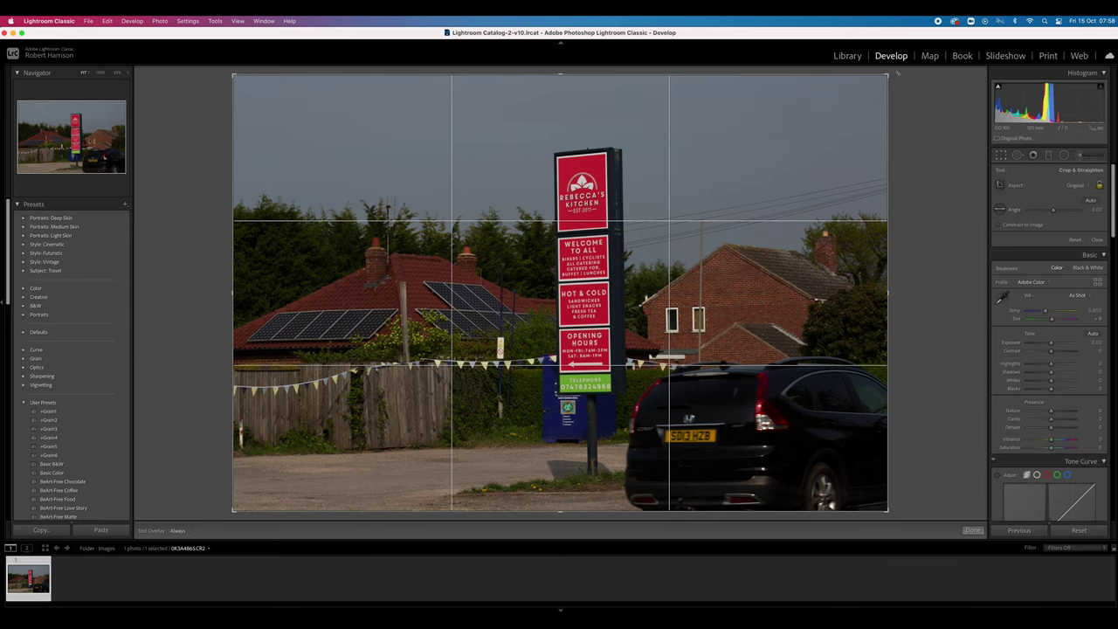
pyautogui.moveTo(897, 73); pyautogui.dragTo(898, 83)
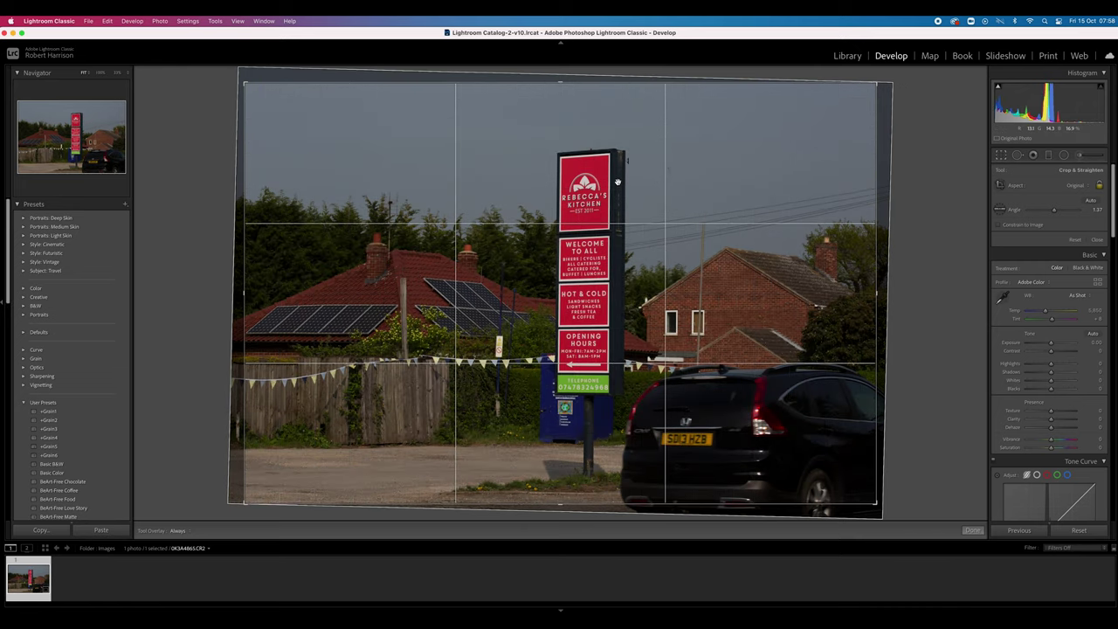
pyautogui.moveTo(828, 195); pyautogui.dragTo(821, 195)
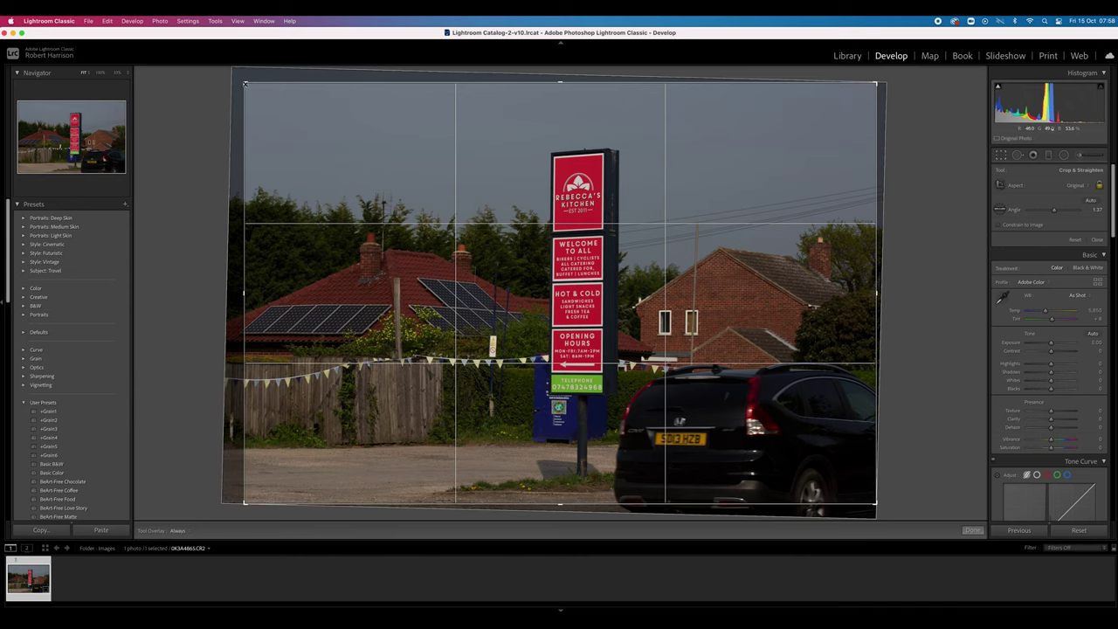
pyautogui.moveTo(244, 84); pyautogui.dragTo(255, 90)
pyautogui.moveTo(368, 123); pyautogui.dragTo(368, 124)
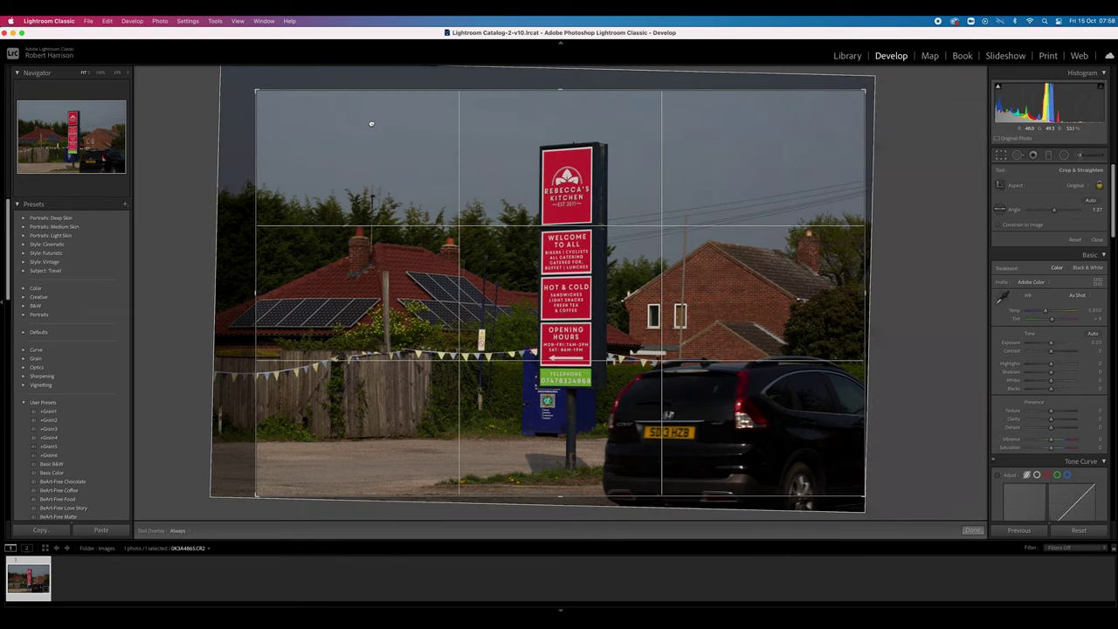
pyautogui.click(971, 530)
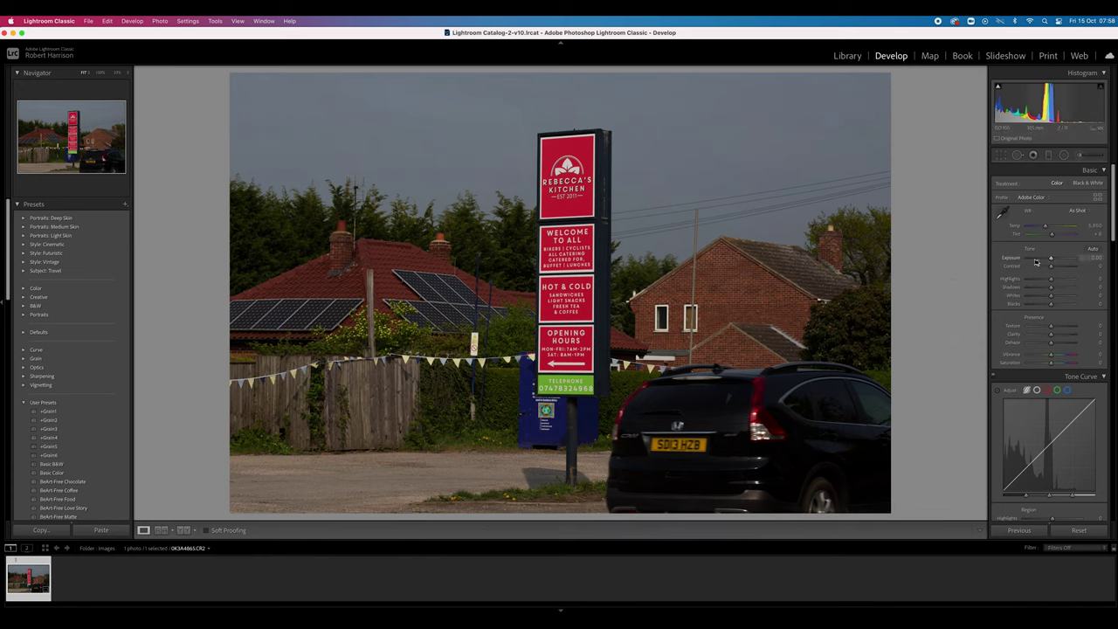
# Raise Exposure to +0.95, warm Temp slightly, and pull Highlights down to about -9
pyautogui.moveTo(1050, 260); pyautogui.dragTo(1055, 260)
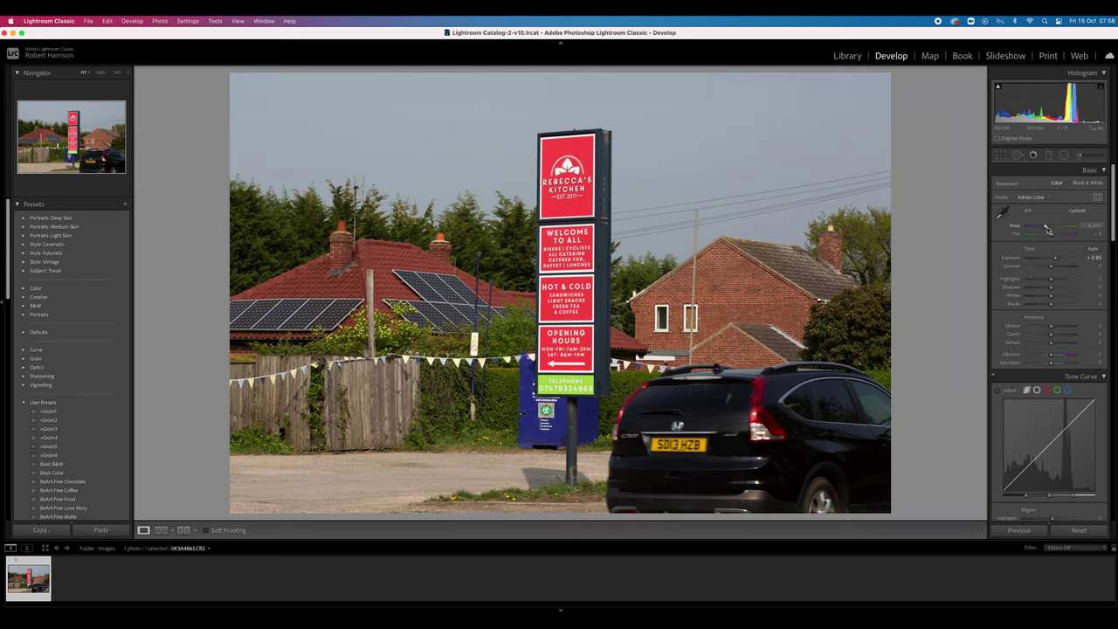
pyautogui.moveTo(1049, 230); pyautogui.dragTo(1049, 230)
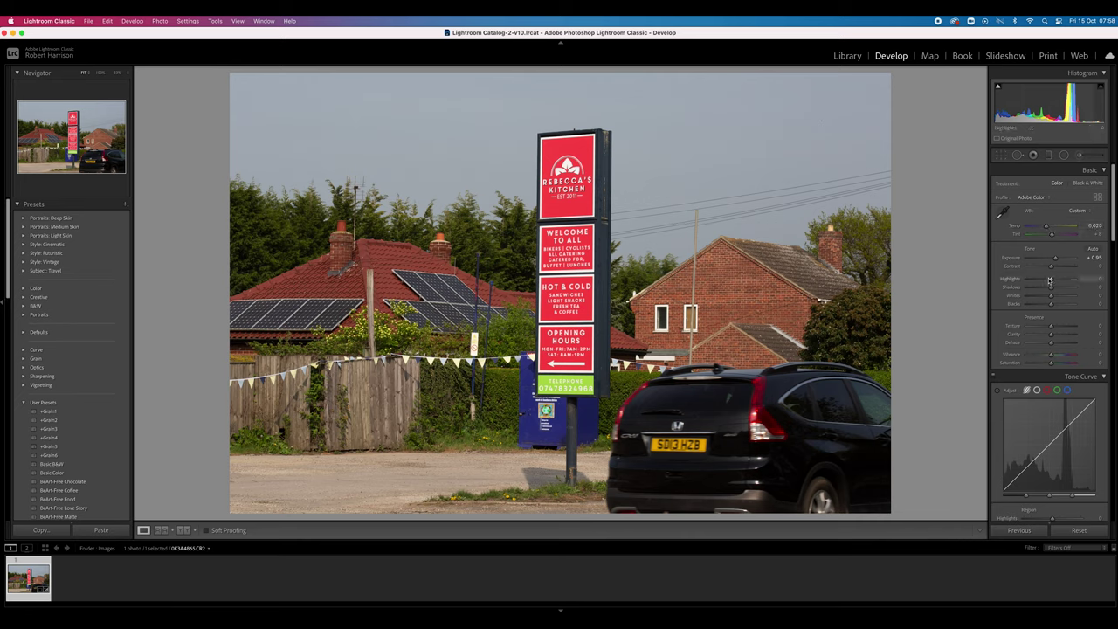
pyautogui.moveTo(1049, 280); pyautogui.dragTo(1049, 286)
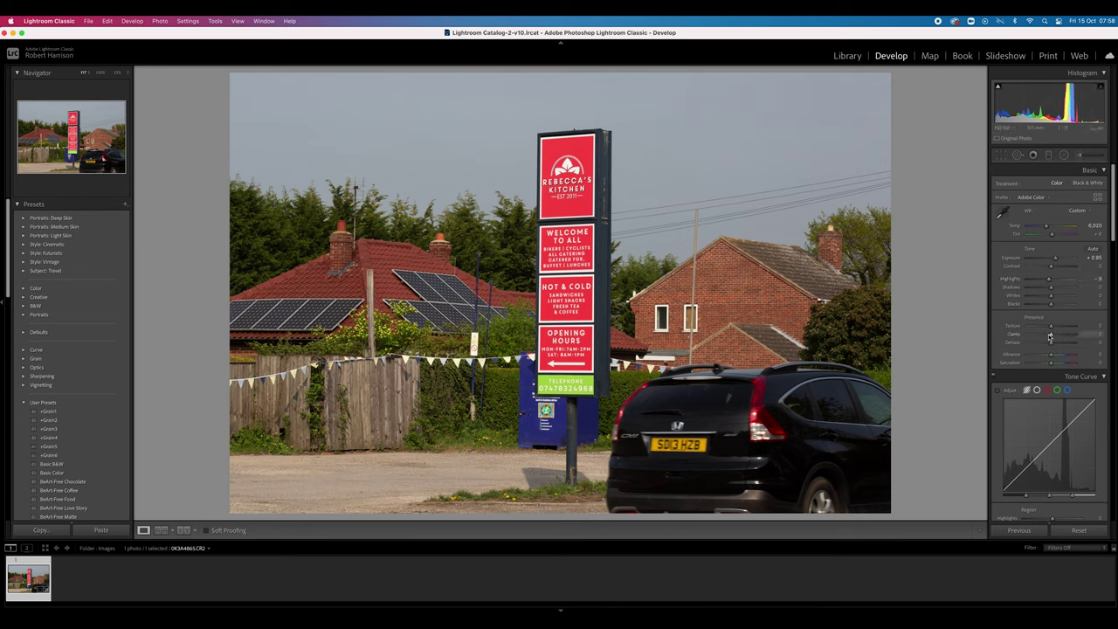
# Set Clarity to +17 in the Basic panel
pyautogui.moveTo(1050, 336); pyautogui.dragTo(1013, 342)
pyautogui.moveTo(1014, 343); pyautogui.dragTo(1050, 342)
pyautogui.moveTo(1051, 343); pyautogui.dragTo(1052, 343)
pyautogui.moveTo(1054, 339); pyautogui.dragTo(1056, 338)
# Turn on Remove Chromatic Aberration and Enable Profile Corrections in Lens Corrections
pyautogui.scroll(-5, 1083, 362)
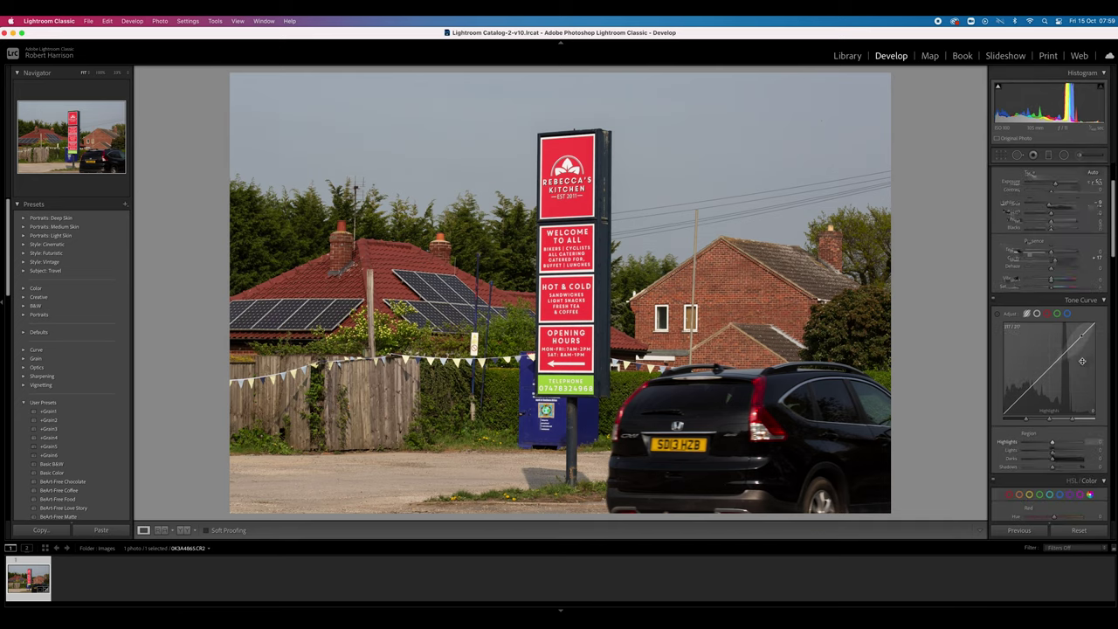
pyautogui.scroll(-5, 1083, 362)
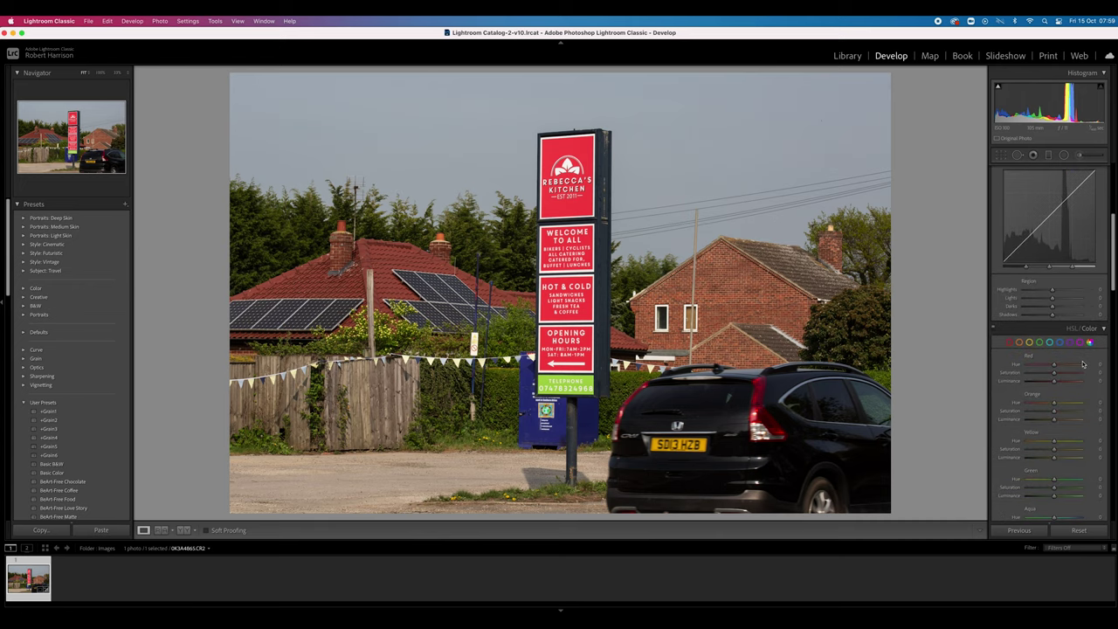
pyautogui.scroll(-5, 1083, 363)
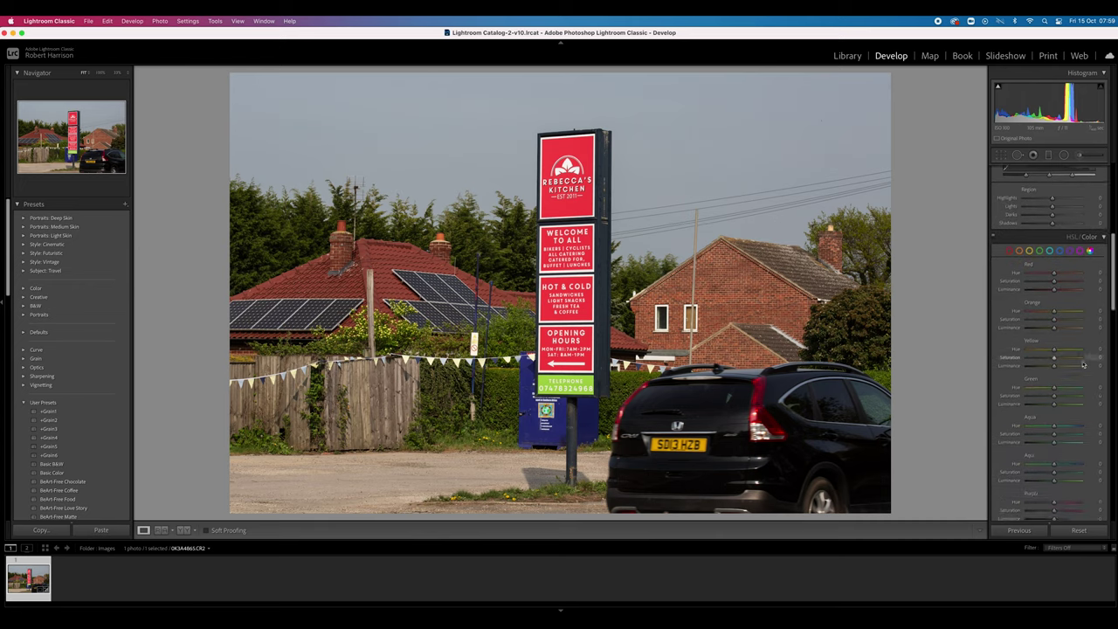
pyautogui.scroll(-5, 1082, 363)
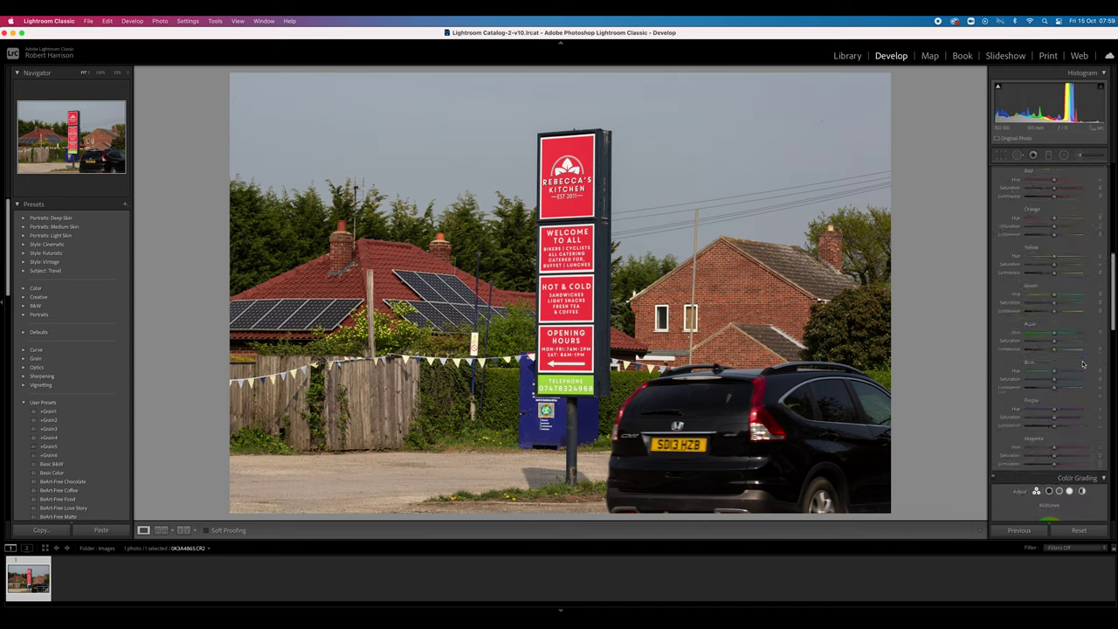
pyautogui.scroll(-8, 1083, 362)
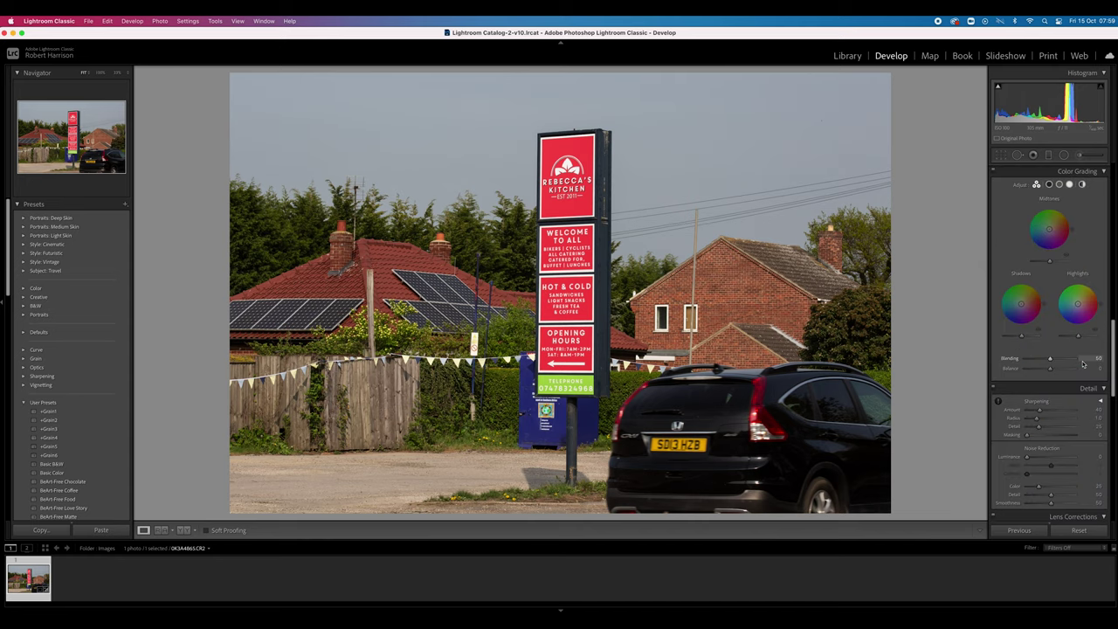
pyautogui.scroll(-3, 1082, 361)
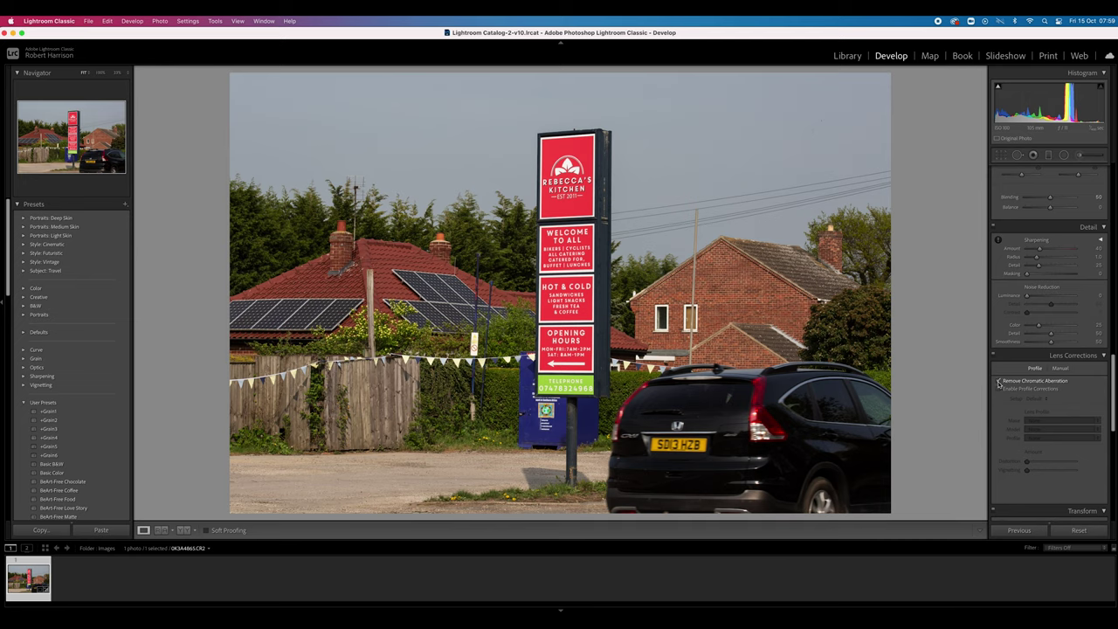
pyautogui.click(999, 383)
pyautogui.click(998, 389)
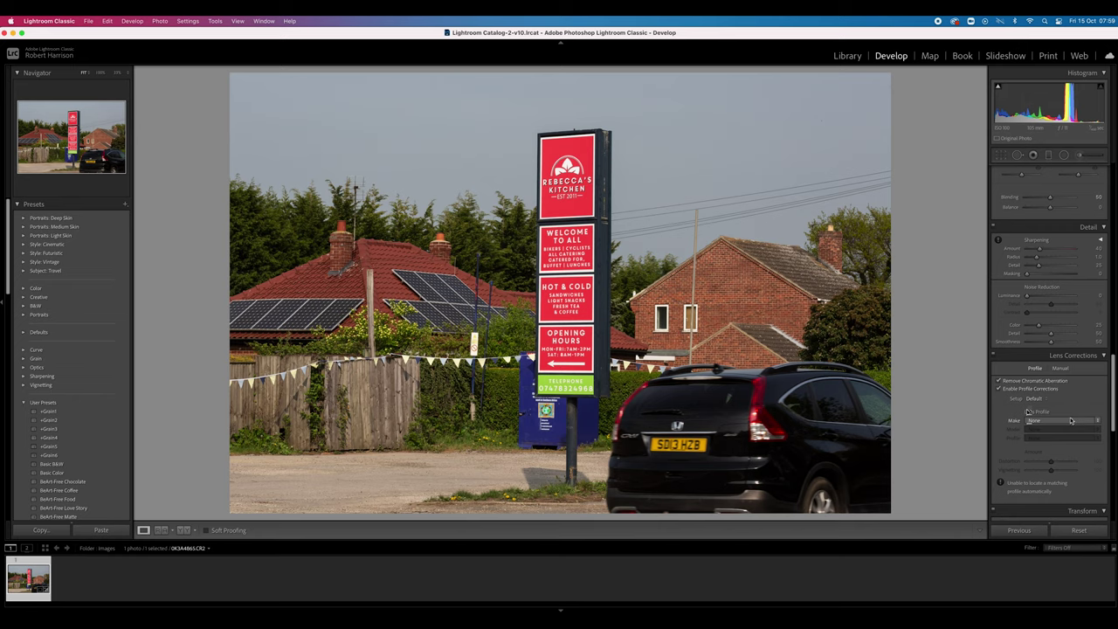
# Set the lens profile to Canon, model EF 70-200mm f/2.8L IS III USM
pyautogui.click(1064, 422)
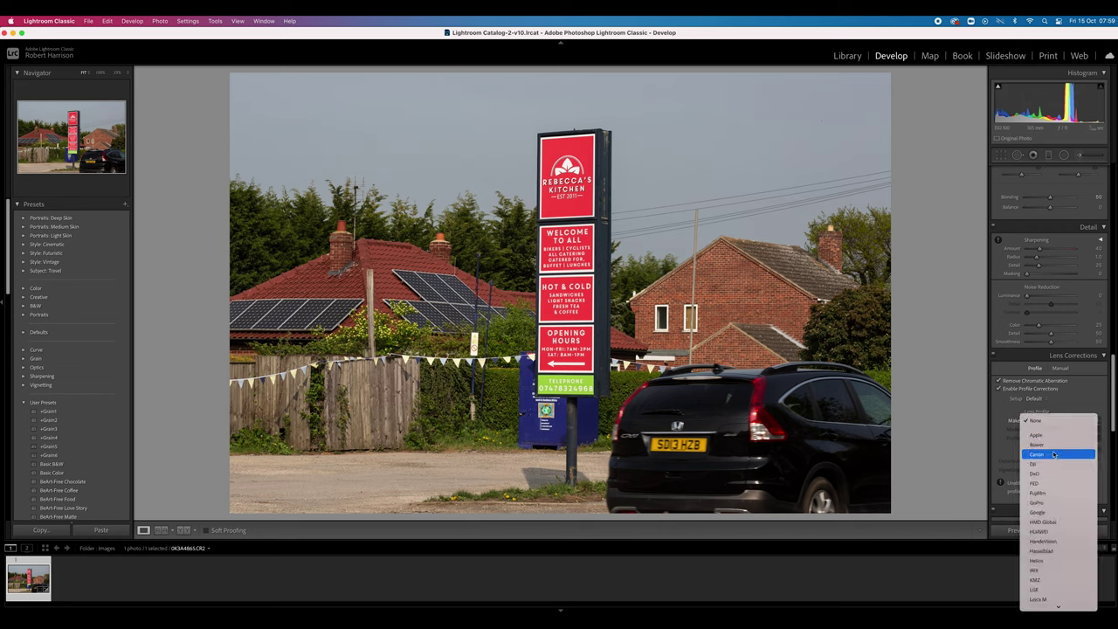
pyautogui.press('Escape')
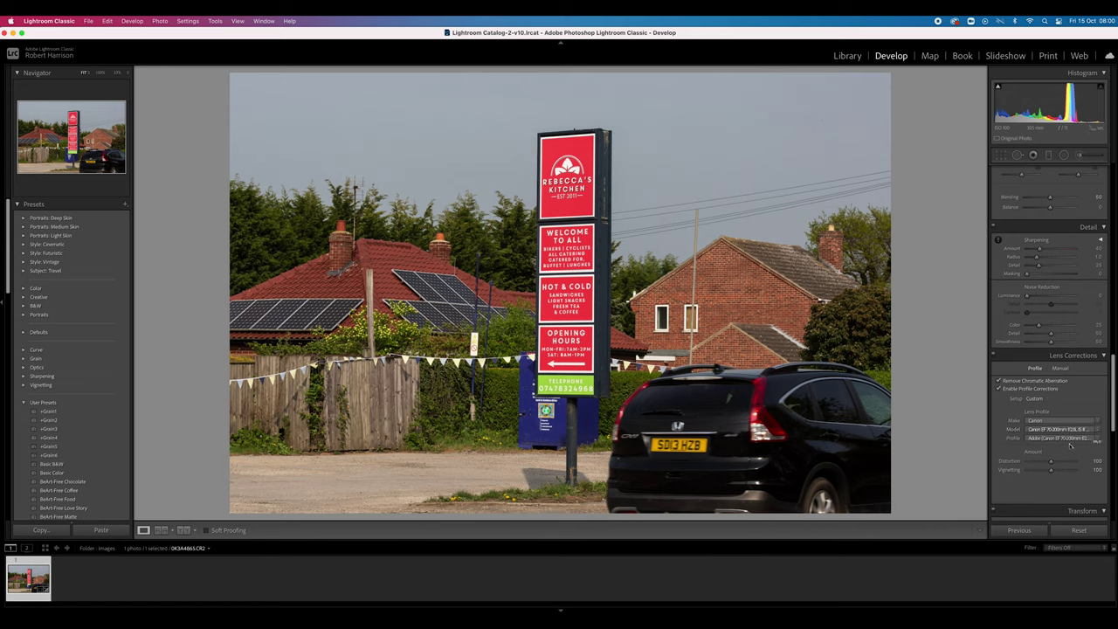
pyautogui.scroll(-2, 1011, 421)
pyautogui.scroll(-5, 1011, 421)
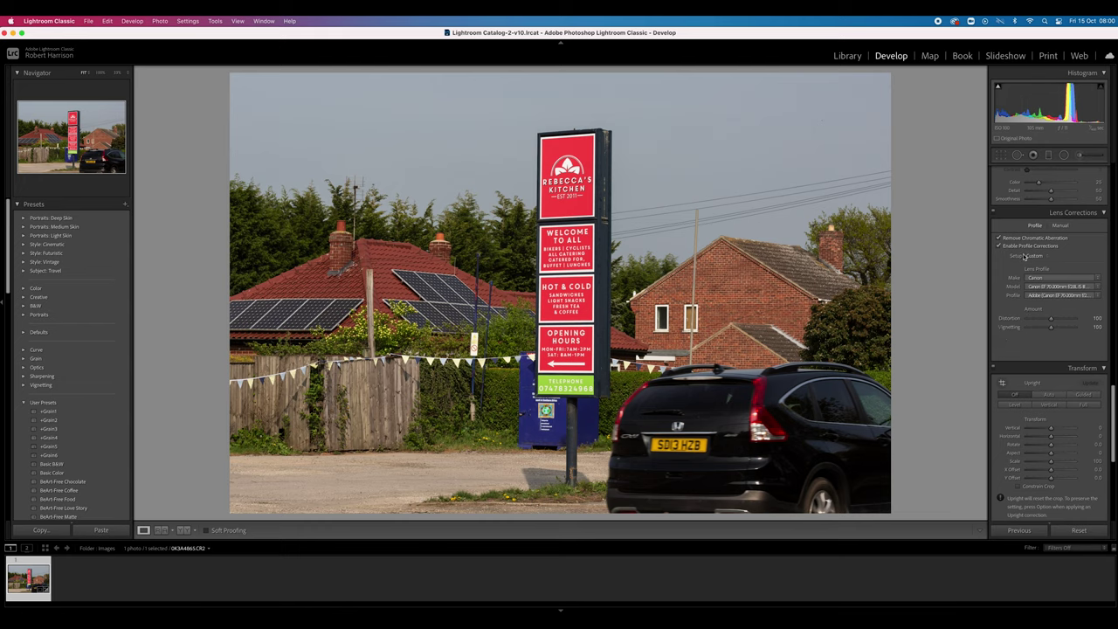
pyautogui.click(1052, 286)
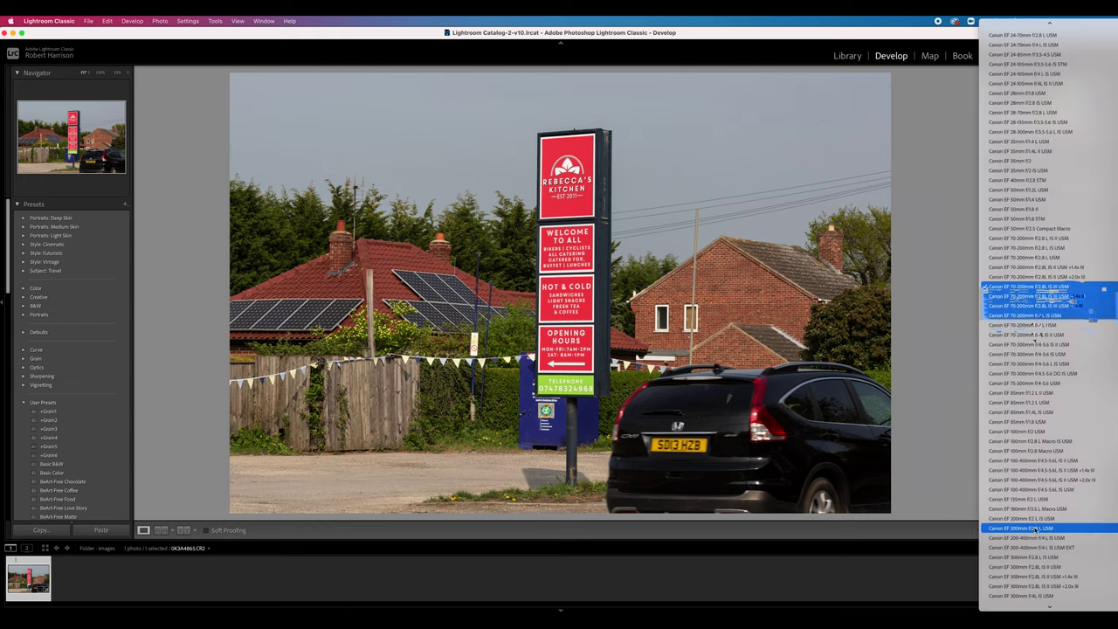
pyautogui.click(1029, 287)
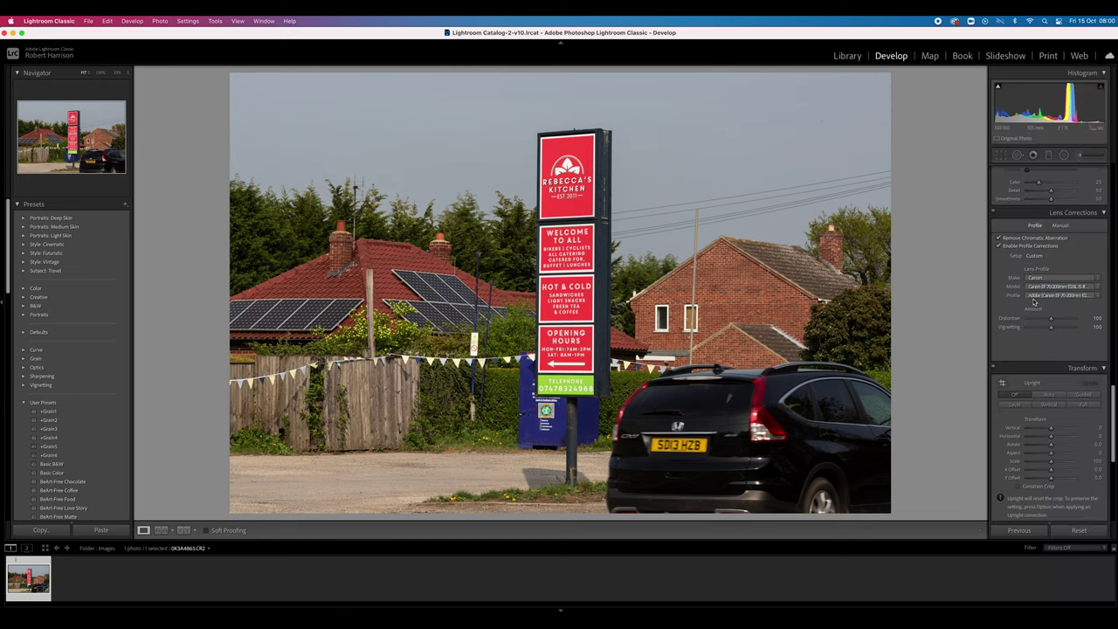
pyautogui.scroll(-2, 1062, 372)
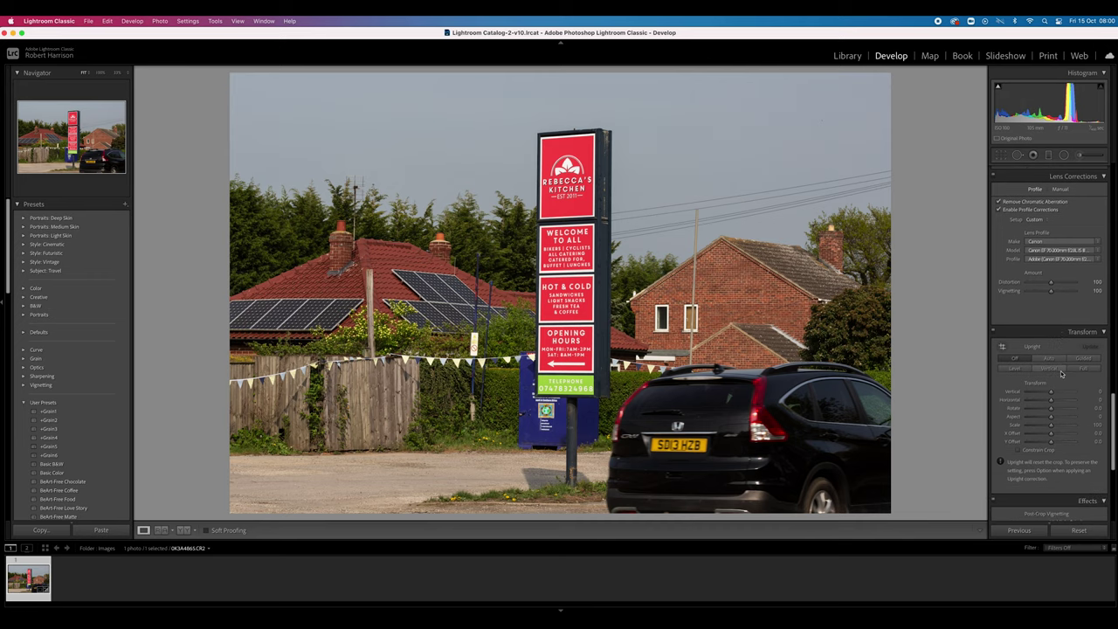
# Set the Post-Crop Vignetting Amount to -10 in the Effects panel
pyautogui.moveTo(1061, 374)
pyautogui.scroll(-2, 1061, 374)
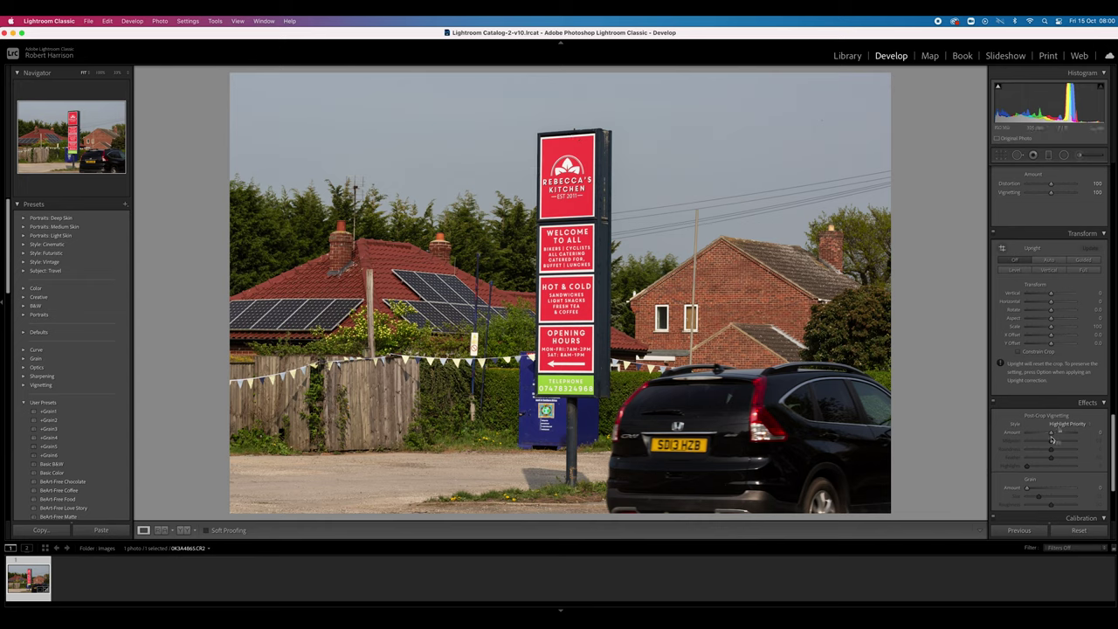
pyautogui.moveTo(1051, 436); pyautogui.dragTo(1049, 437)
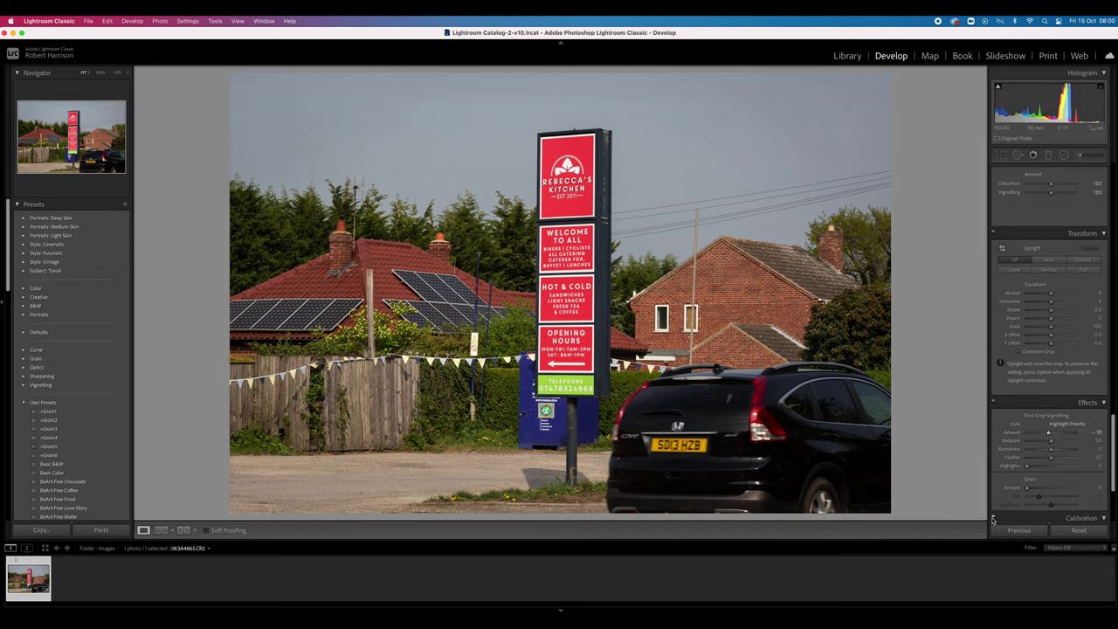
# Nudge Exposure to +1.05, cool Temp slightly, lift Shadows to +19, and toggle Tone Curve off and on
pyautogui.scroll(4, 1051, 459)
pyautogui.scroll(8, 1052, 461)
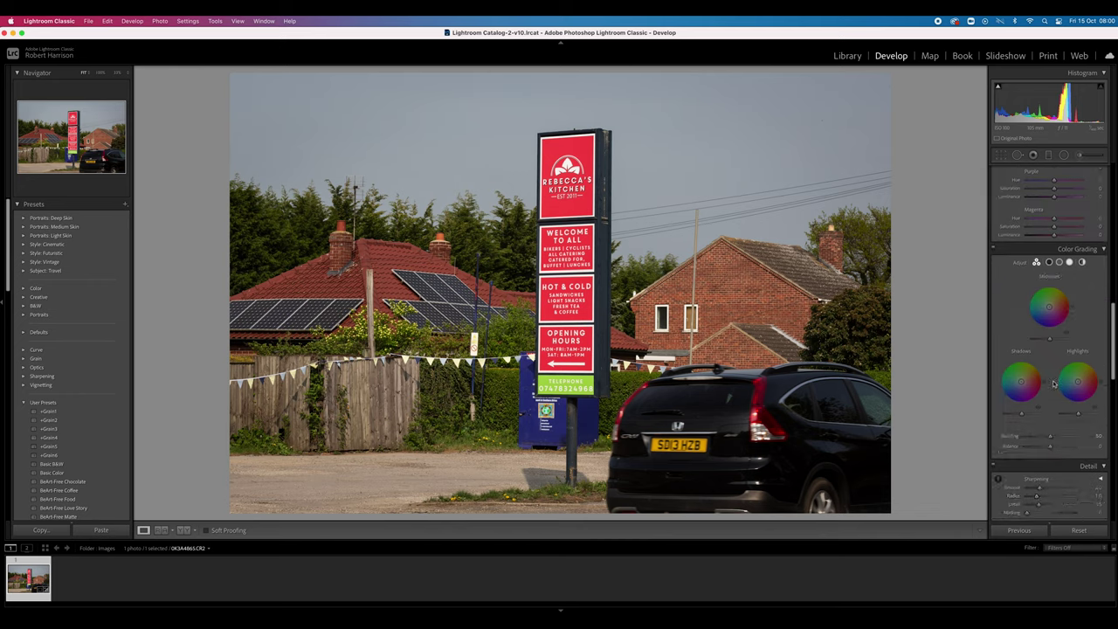
pyautogui.scroll(10, 1052, 382)
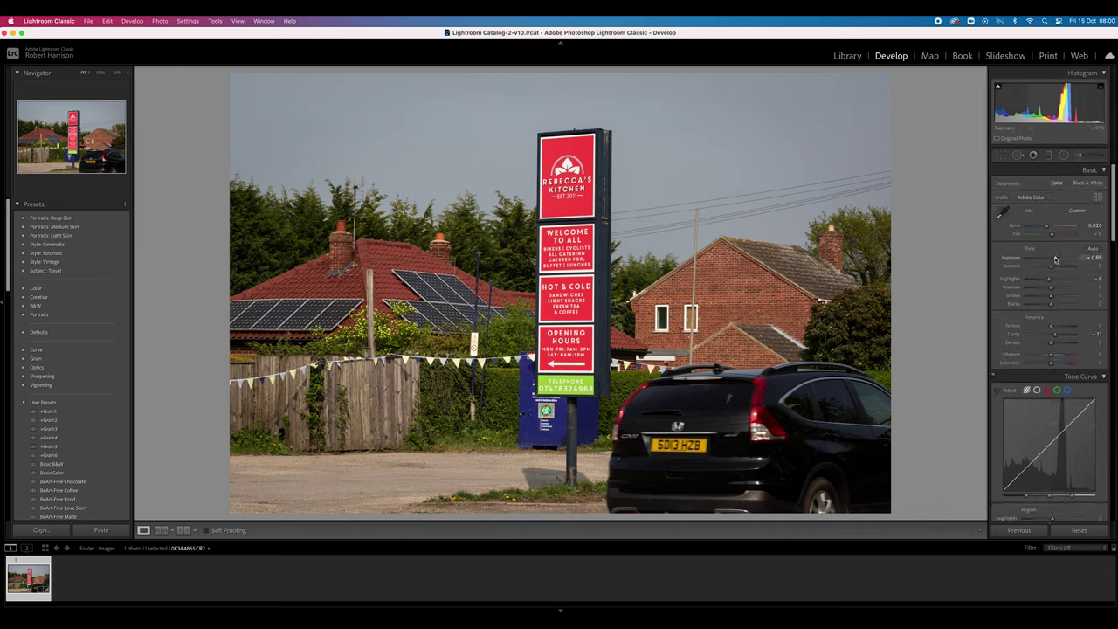
pyautogui.moveTo(1054, 258); pyautogui.dragTo(1055, 259)
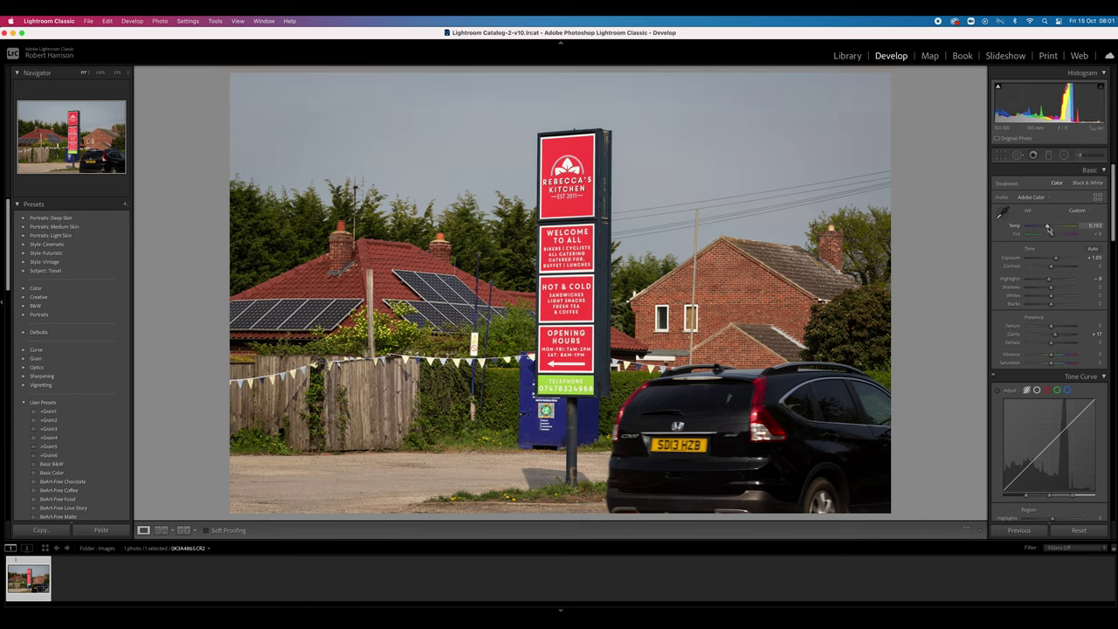
pyautogui.moveTo(1049, 229); pyautogui.dragTo(1047, 230)
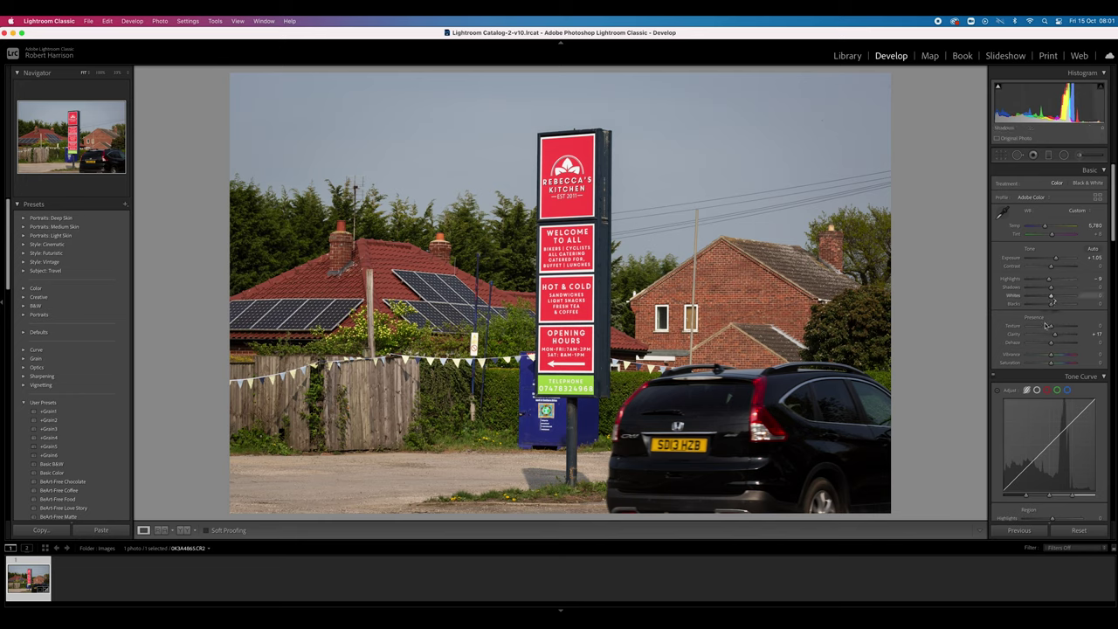
pyautogui.moveTo(1050, 291); pyautogui.dragTo(1055, 290)
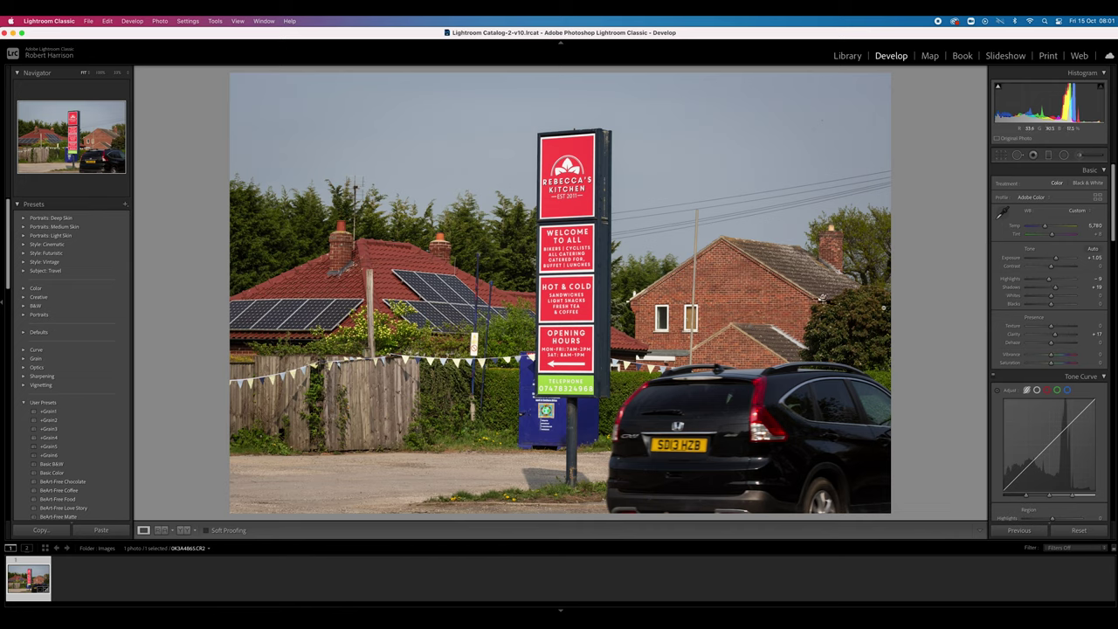
pyautogui.click(992, 377)
pyautogui.click(993, 377)
# Send the filmstrip photo to Adobe Photoshop 2021 with Edit In
pyautogui.rightClick(23, 580)
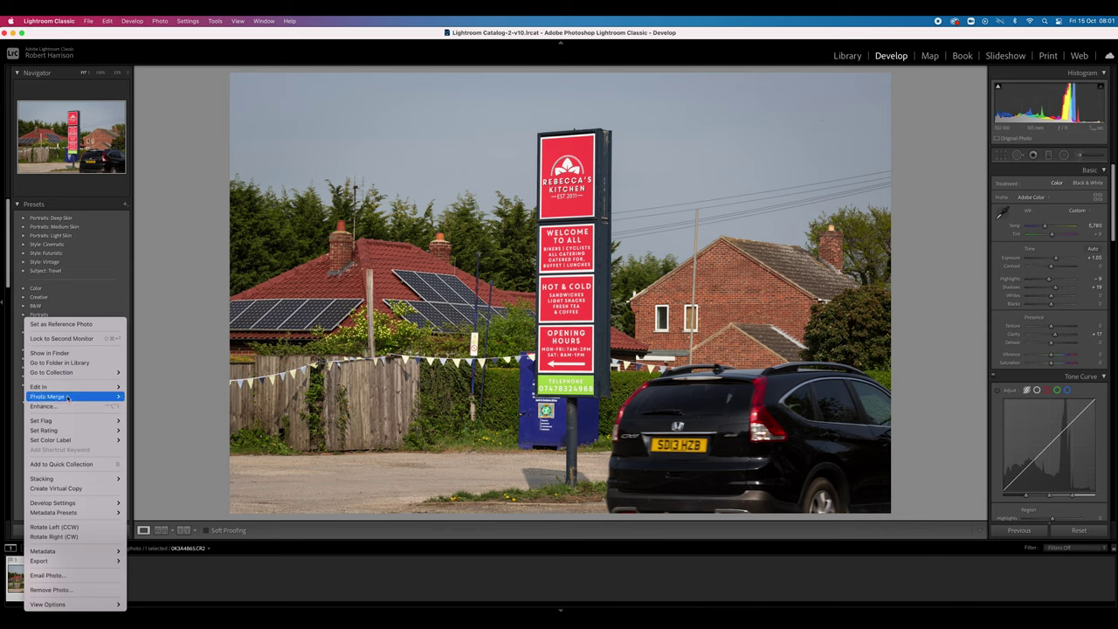
pyautogui.moveTo(68, 388)
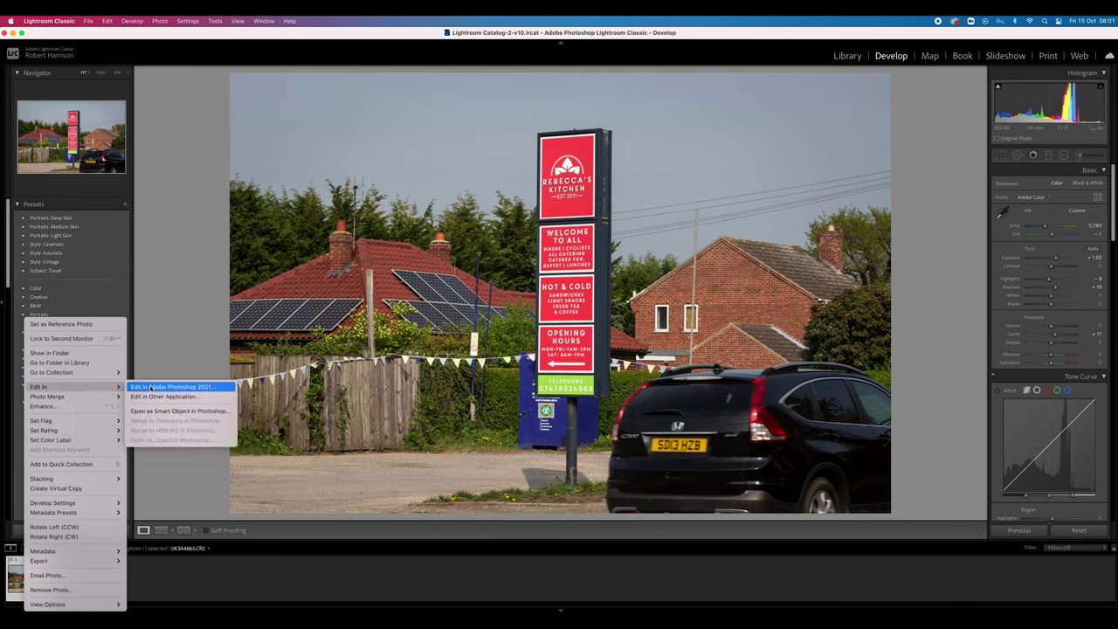
pyautogui.click(207, 387)
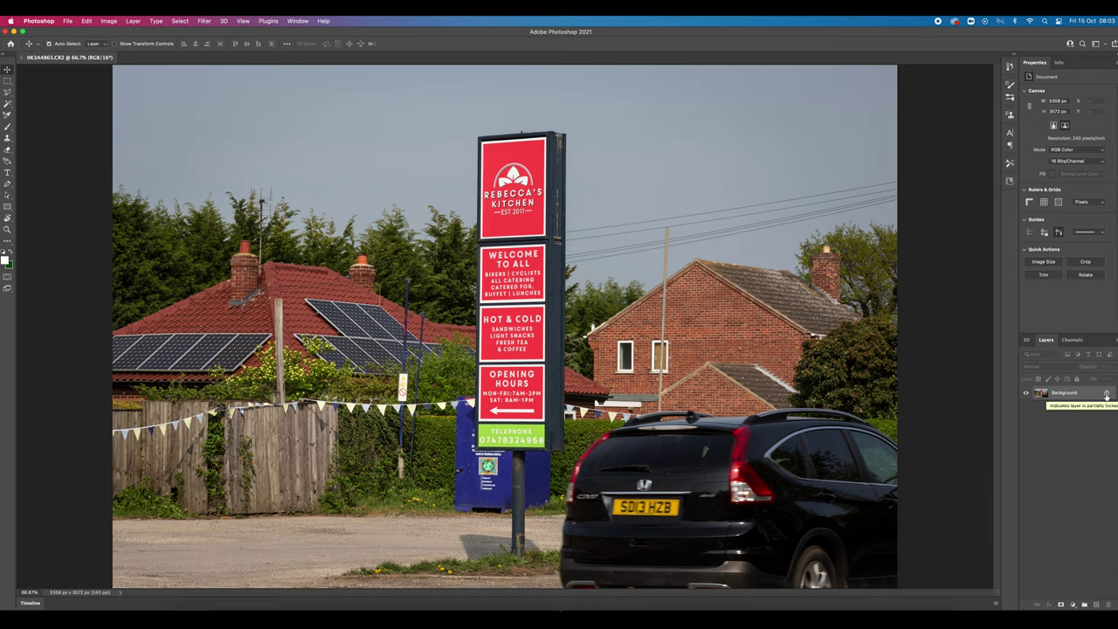
# Unlock Background as Layer 0, duplicate it as Layer 0 copy, hide Layer 0, and select the copy
pyautogui.click(1105, 395)
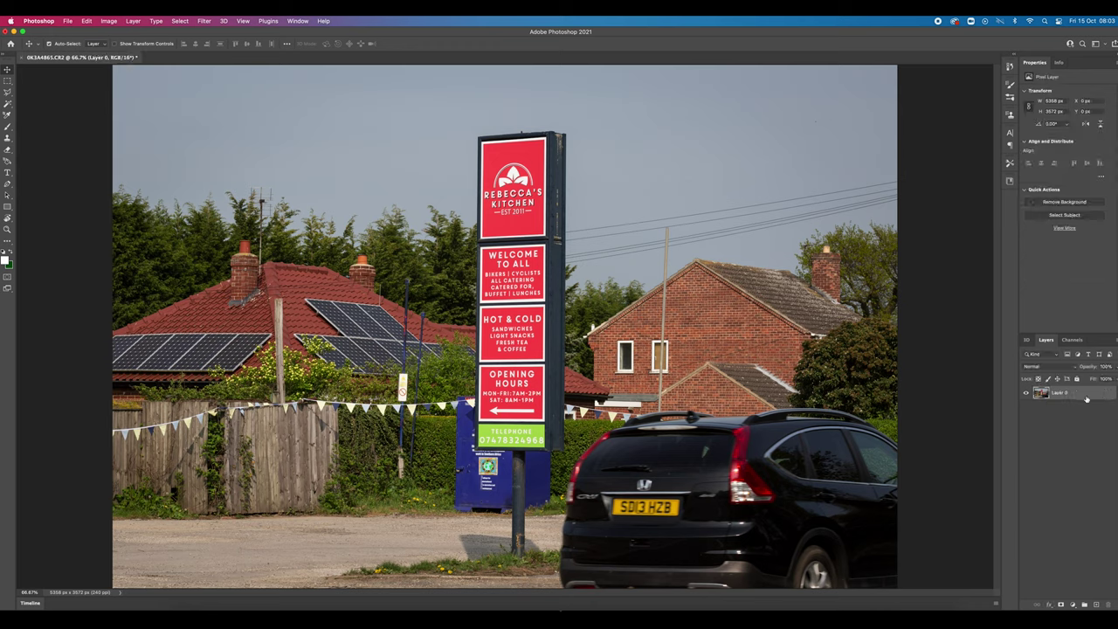
pyautogui.moveTo(1054, 399); pyautogui.dragTo(1078, 384)
pyautogui.doubleClick(1077, 386)
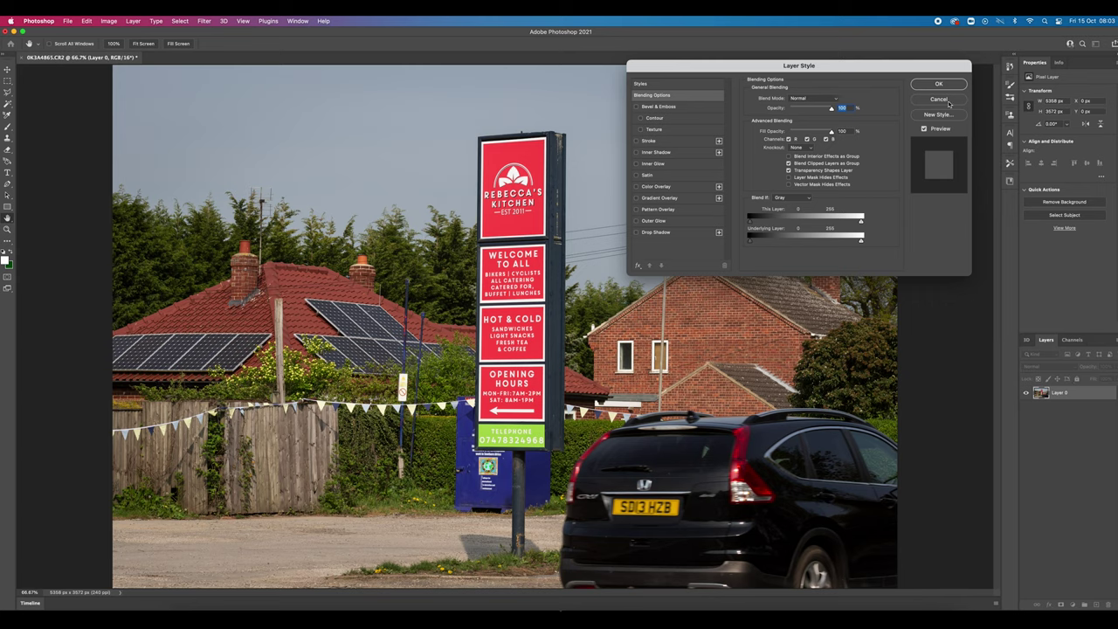
pyautogui.click(948, 102)
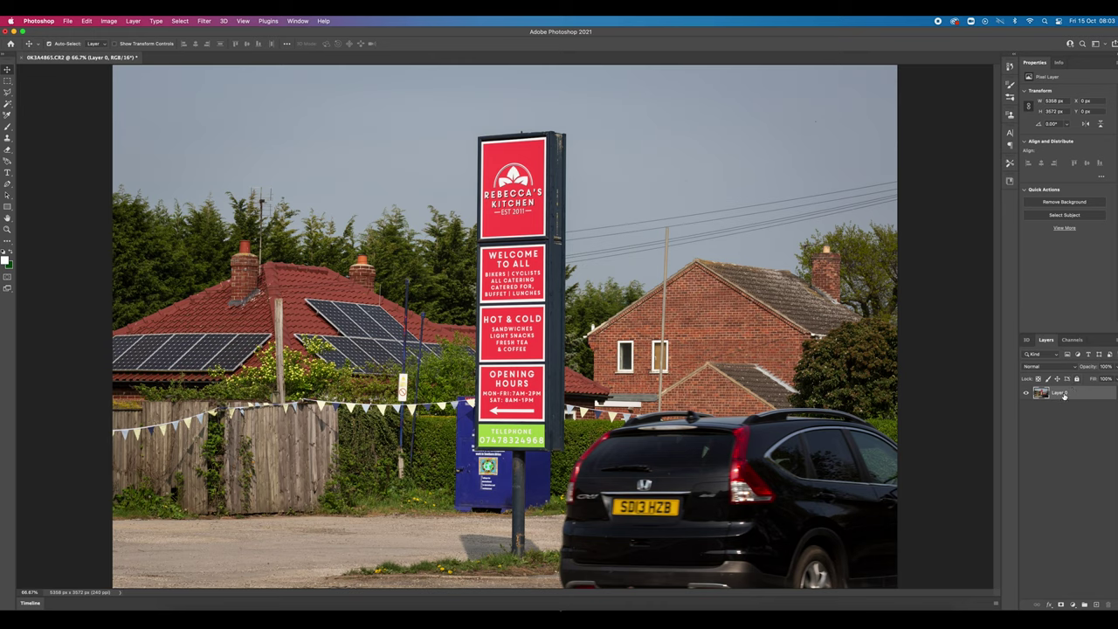
pyautogui.moveTo(1063, 395); pyautogui.dragTo(1098, 604)
pyautogui.click(1071, 406)
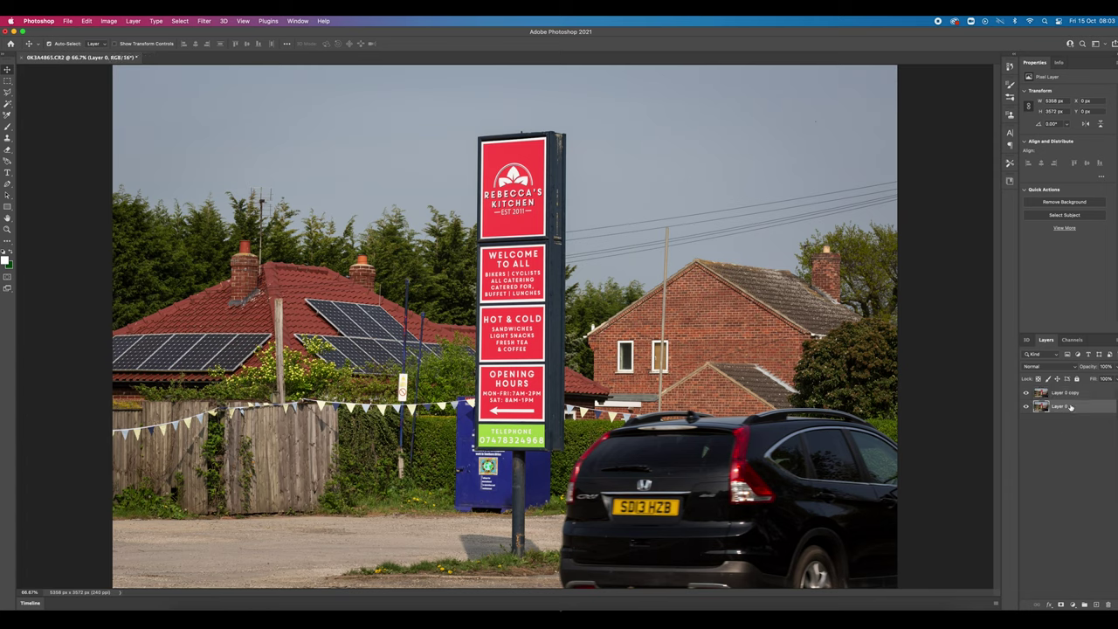
pyautogui.click(1026, 409)
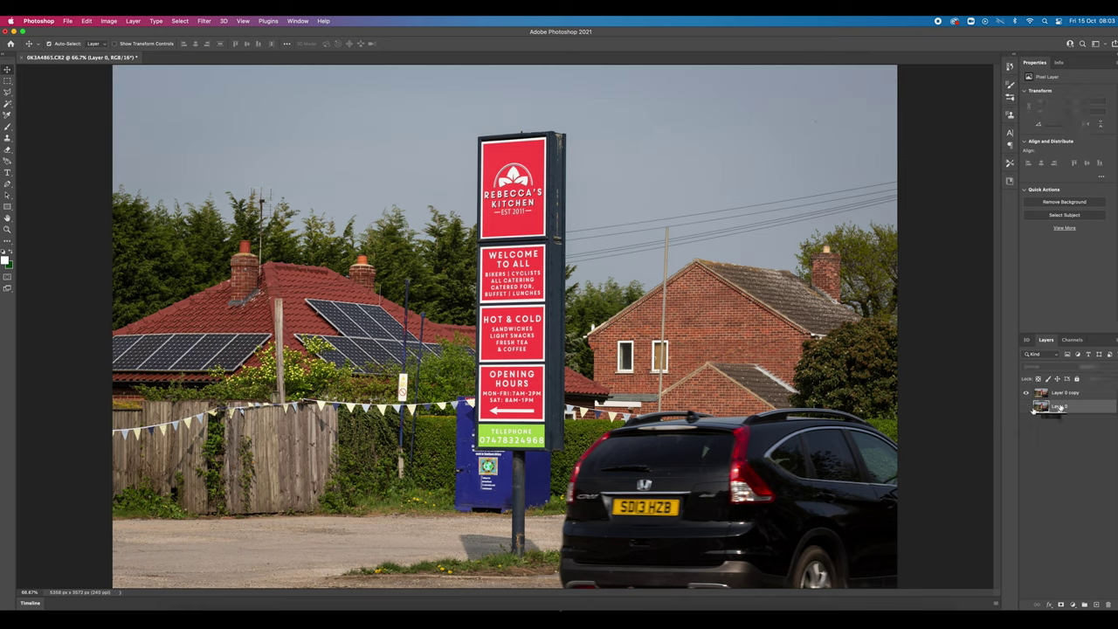
pyautogui.click(1058, 395)
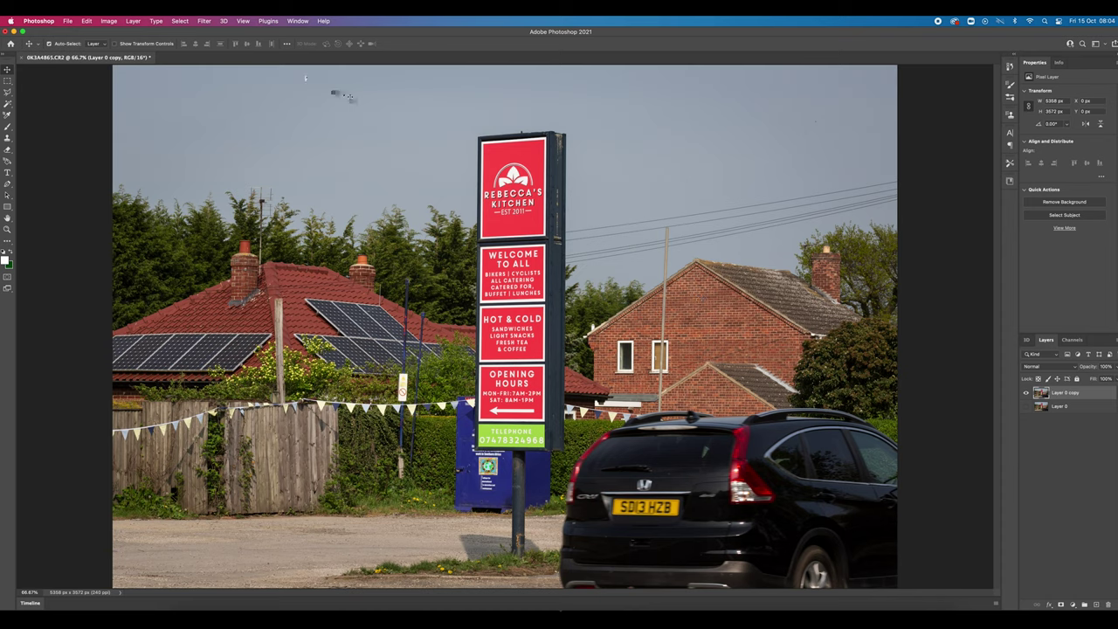
# Bring up the Filter > Blur submenu
pyautogui.click(205, 21)
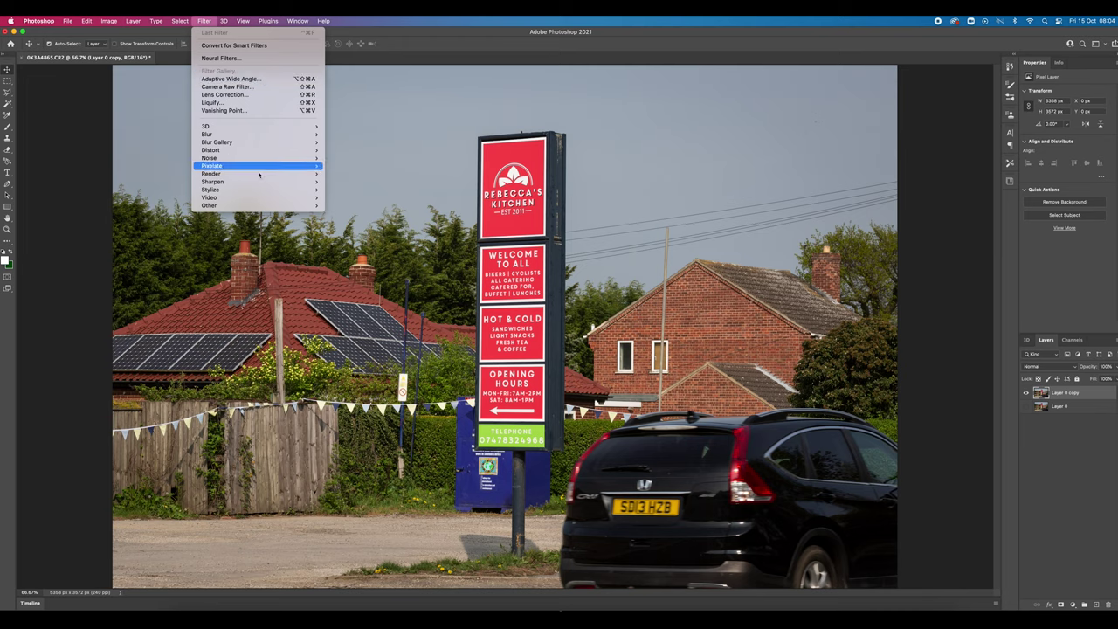
pyautogui.moveTo(255, 197)
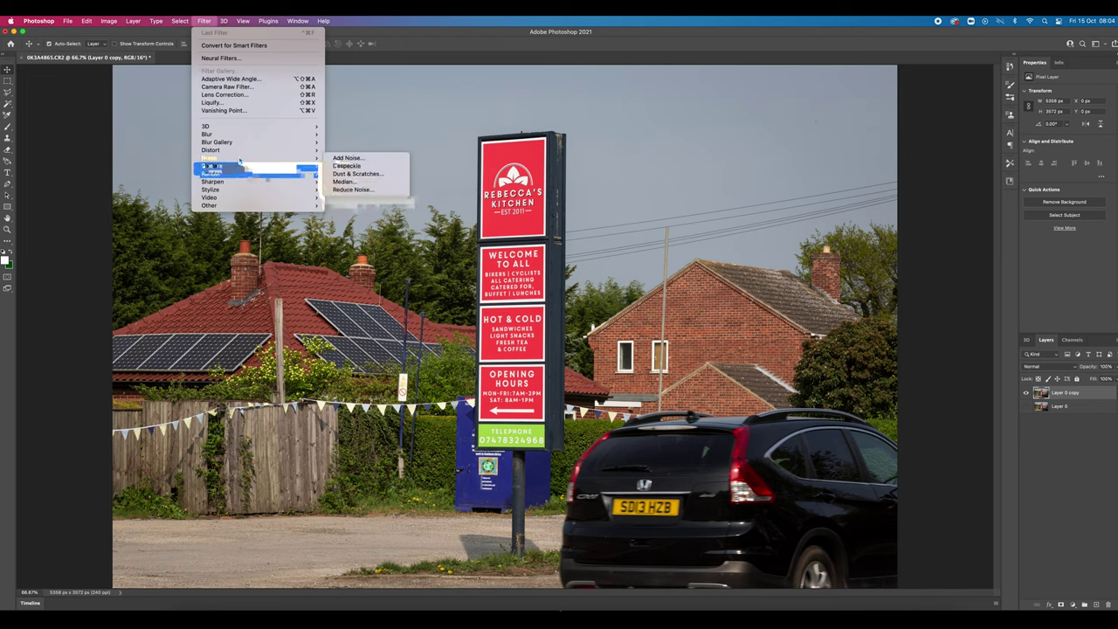
pyautogui.moveTo(231, 159)
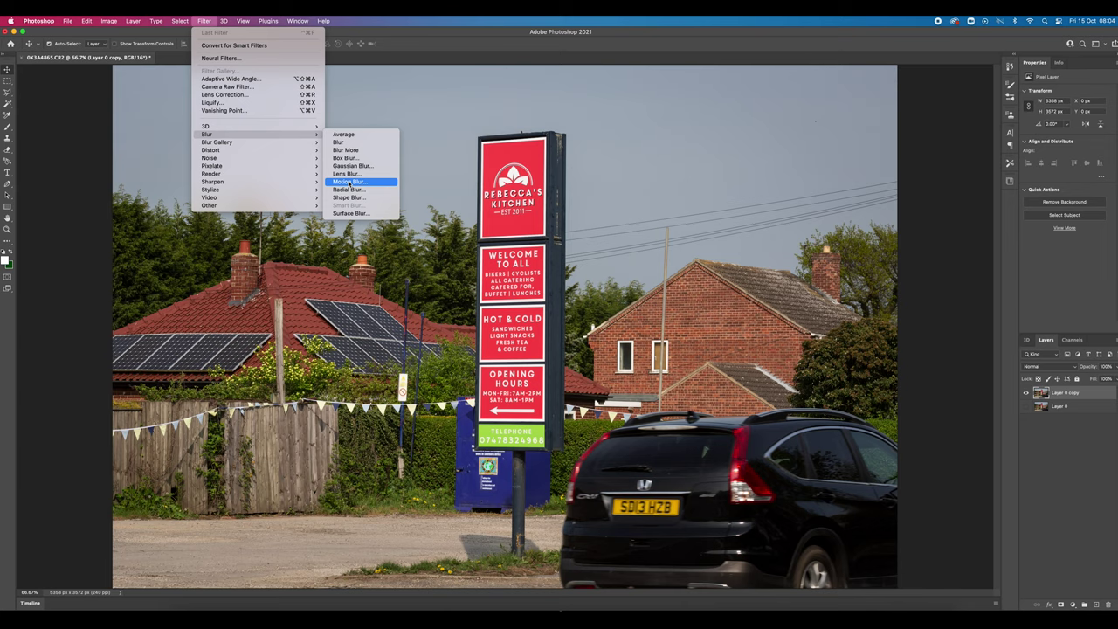
# Apply Motion Blur to Layer 0 copy with Angle 0° and Distance 233 pixels
pyautogui.click(348, 183)
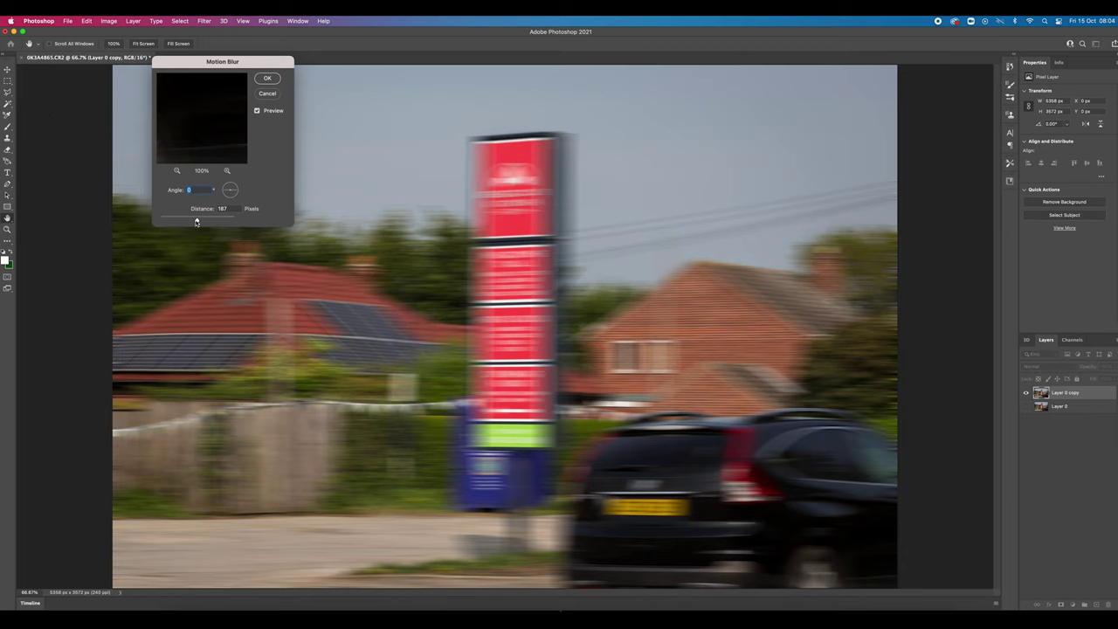
pyautogui.moveTo(197, 221); pyautogui.dragTo(215, 221)
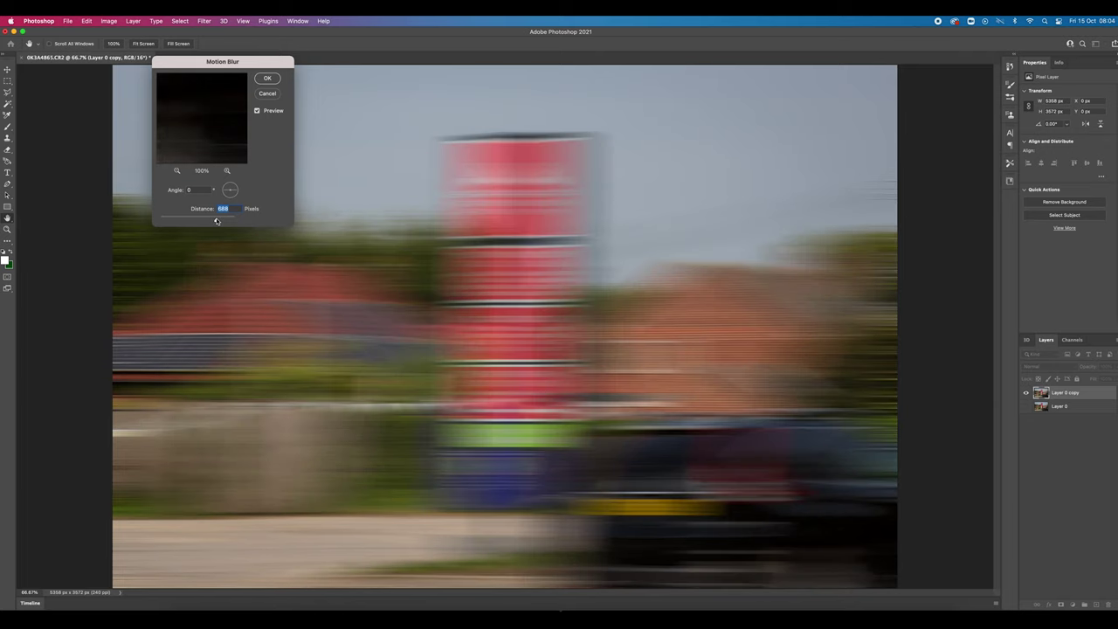
pyautogui.moveTo(219, 221)
pyautogui.mouseDown()
pyautogui.moveTo(231, 221)
pyautogui.moveTo(203, 221)
pyautogui.mouseUp()
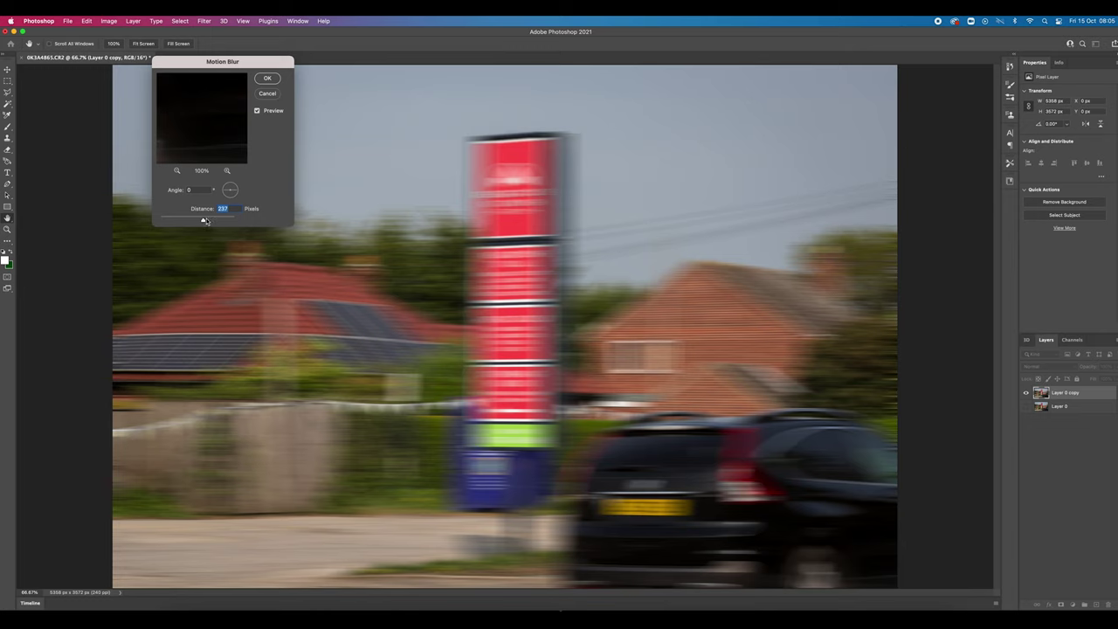
pyautogui.moveTo(206, 221); pyautogui.dragTo(203, 221)
pyautogui.moveTo(235, 191); pyautogui.dragTo(235, 193)
pyautogui.click(234, 195)
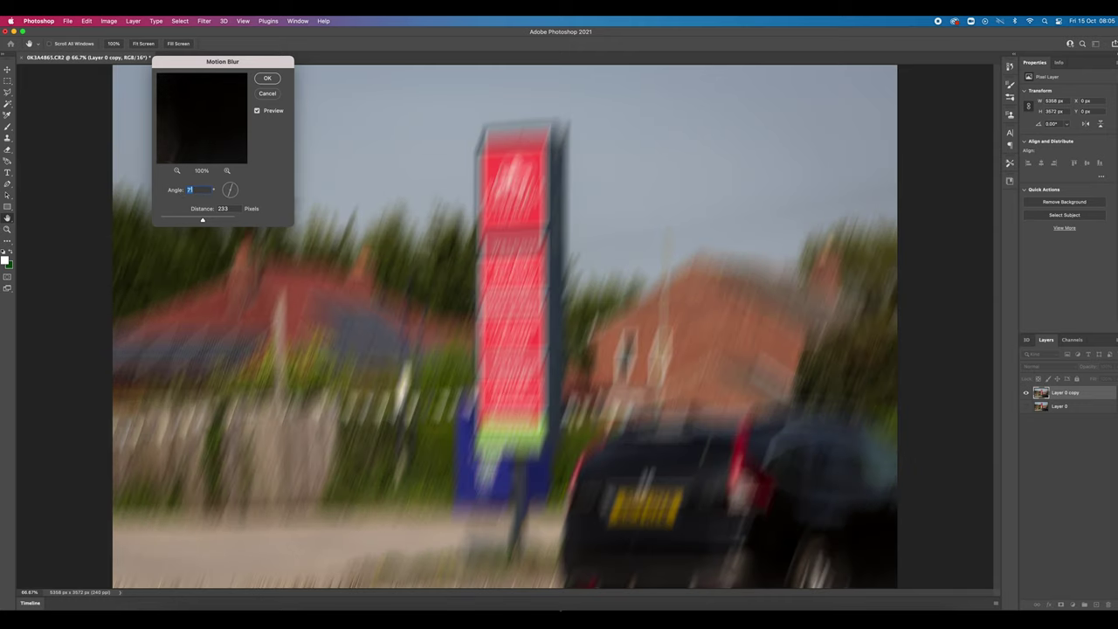
pyautogui.write('0')
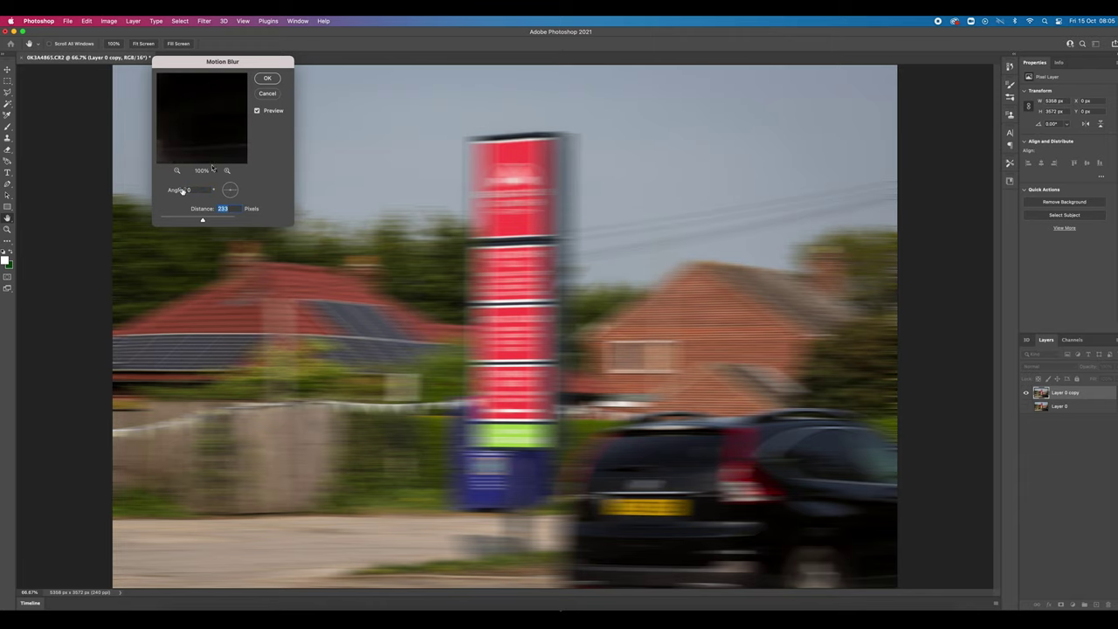
pyautogui.click(268, 78)
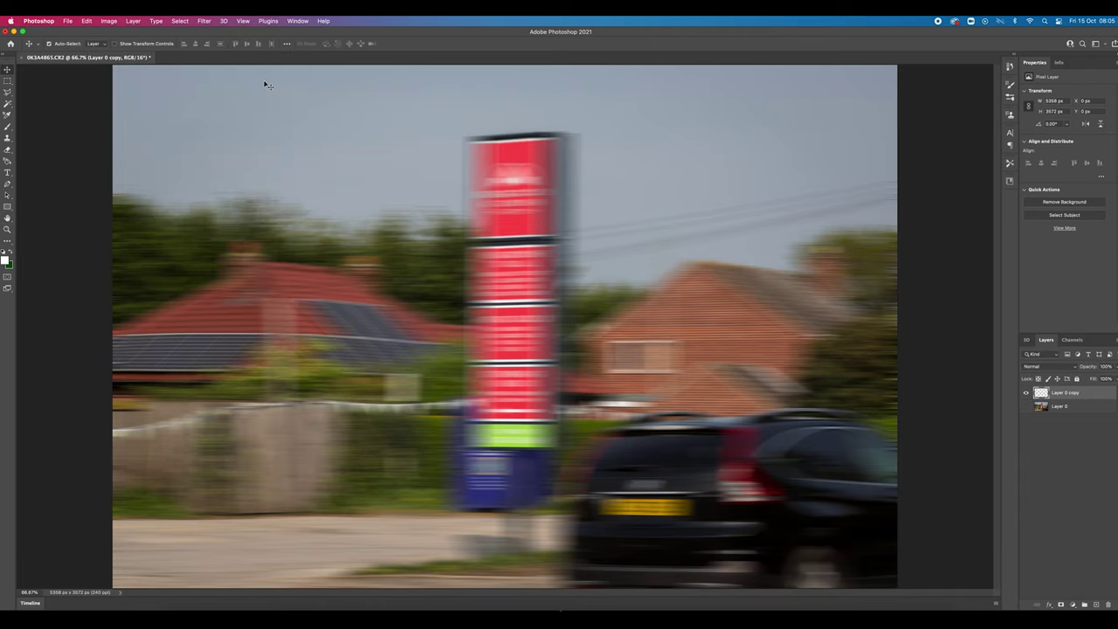
# Show Layer 0, duplicate it as Layer 0 copy 2, and toggle the blurred layer to compare
pyautogui.click(1059, 407)
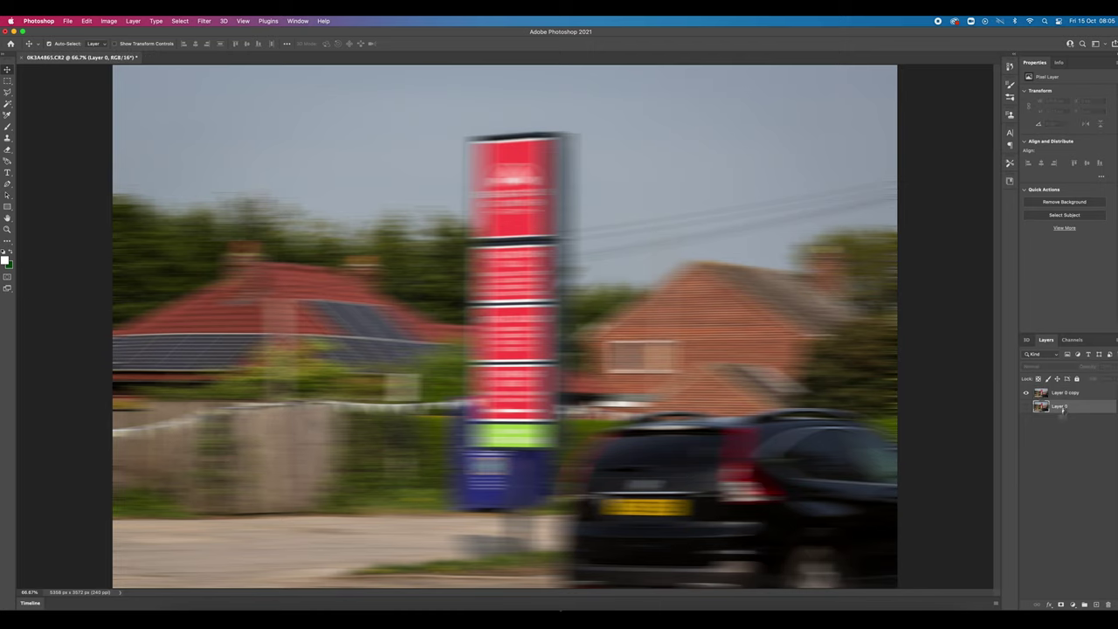
pyautogui.click(1027, 407)
pyautogui.press('cmd+j')
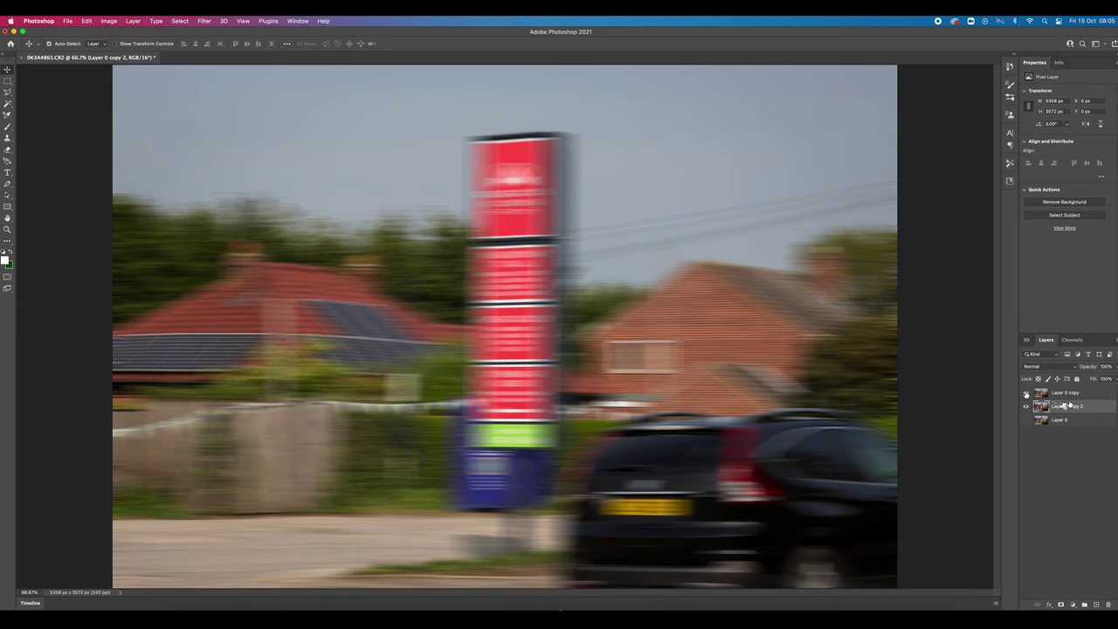
pyautogui.click(1026, 393)
pyautogui.click(1026, 393)
pyautogui.click(1026, 393)
pyautogui.click(1026, 393)
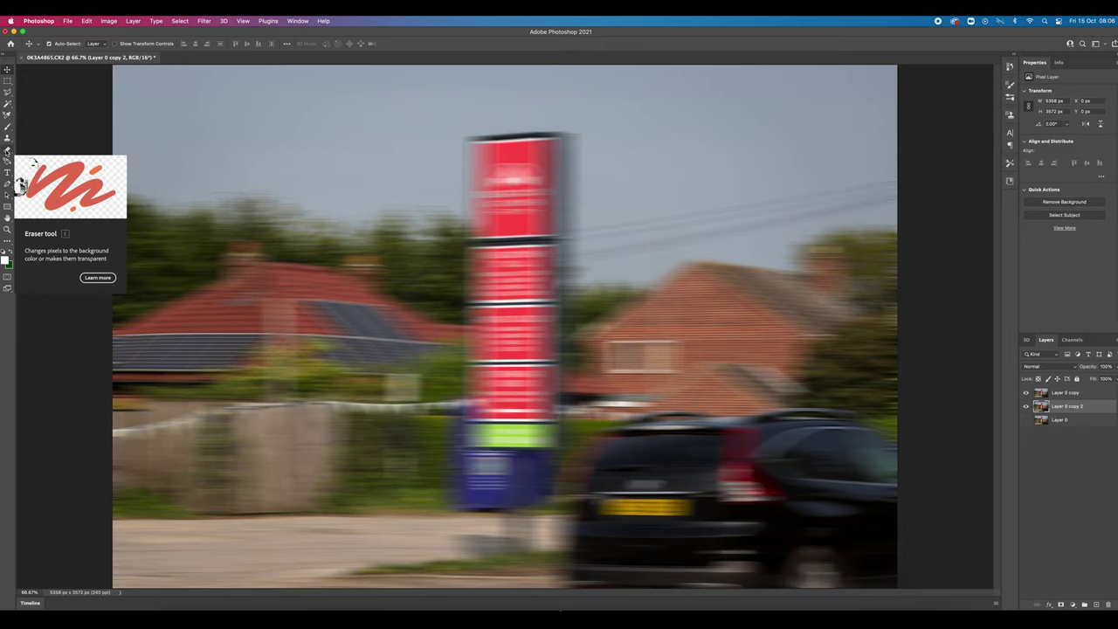
# Pick the Eraser tool and set its opacity to 100%
pyautogui.press('e')
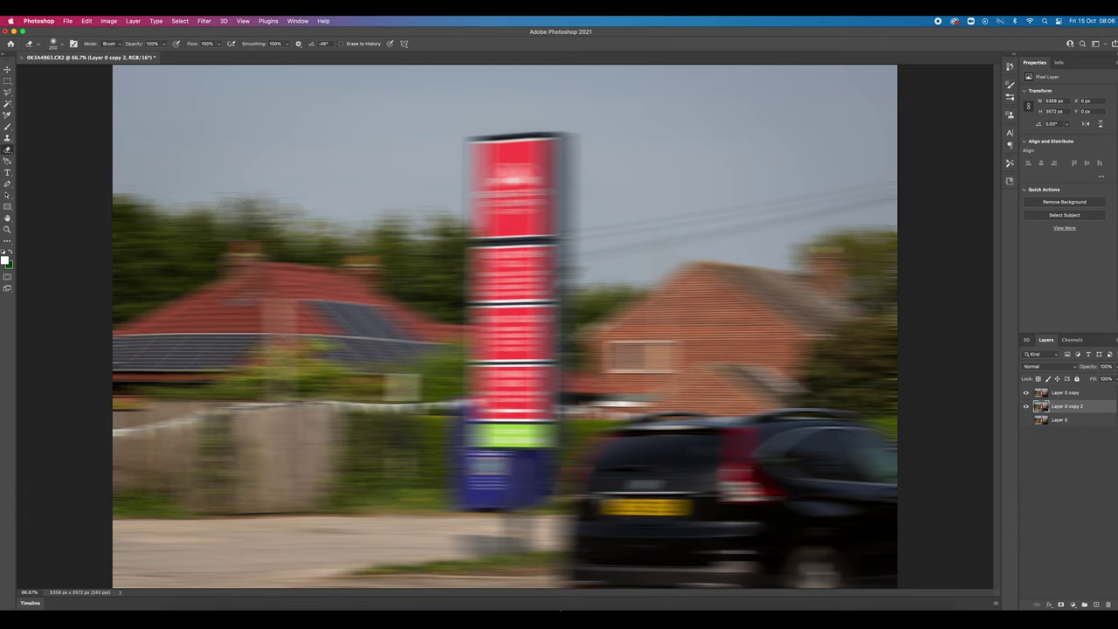
pyautogui.click(163, 45)
pyautogui.moveTo(162, 57); pyautogui.dragTo(146, 57)
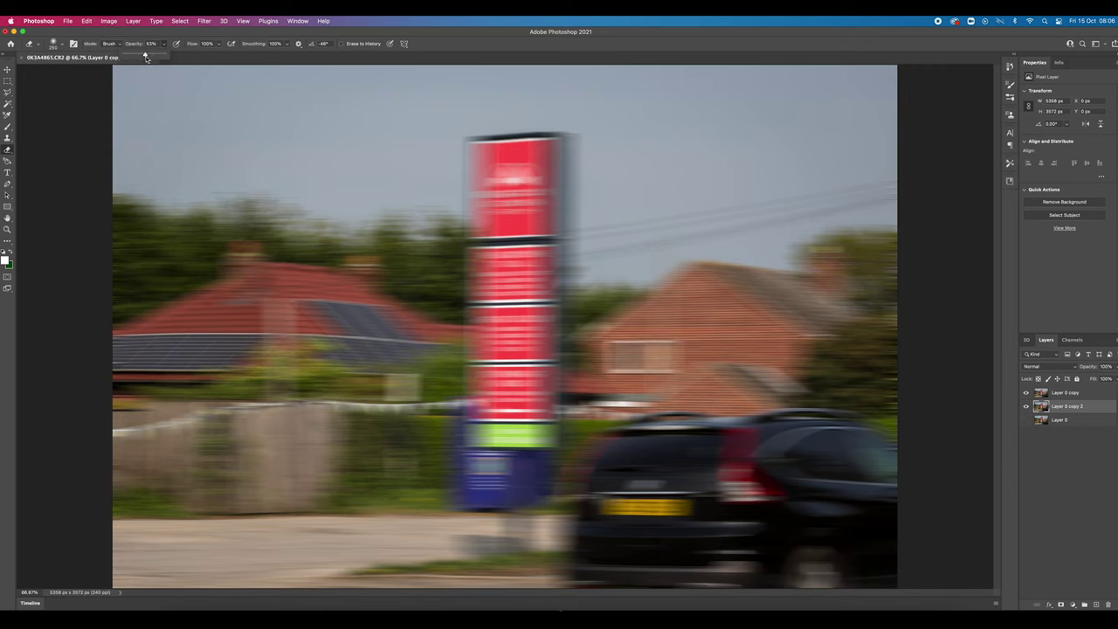
pyautogui.click(118, 211)
pyautogui.click(164, 47)
pyautogui.moveTo(165, 54); pyautogui.dragTo(183, 54)
pyautogui.click(127, 224)
# Select the blurred Layer 0 copy and test-erase the left-edge tree tops, undoing and redoing to compare
pyautogui.click(1044, 394)
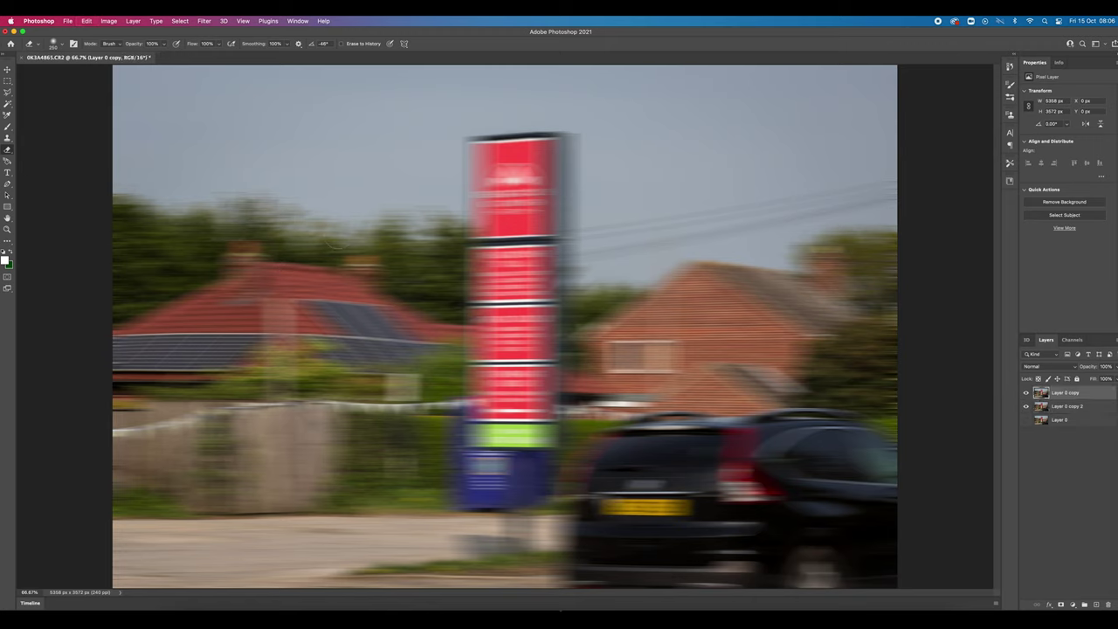
pyautogui.moveTo(145, 196)
pyautogui.mouseDown()
pyautogui.moveTo(124, 205)
pyautogui.moveTo(122, 189)
pyautogui.mouseUp()
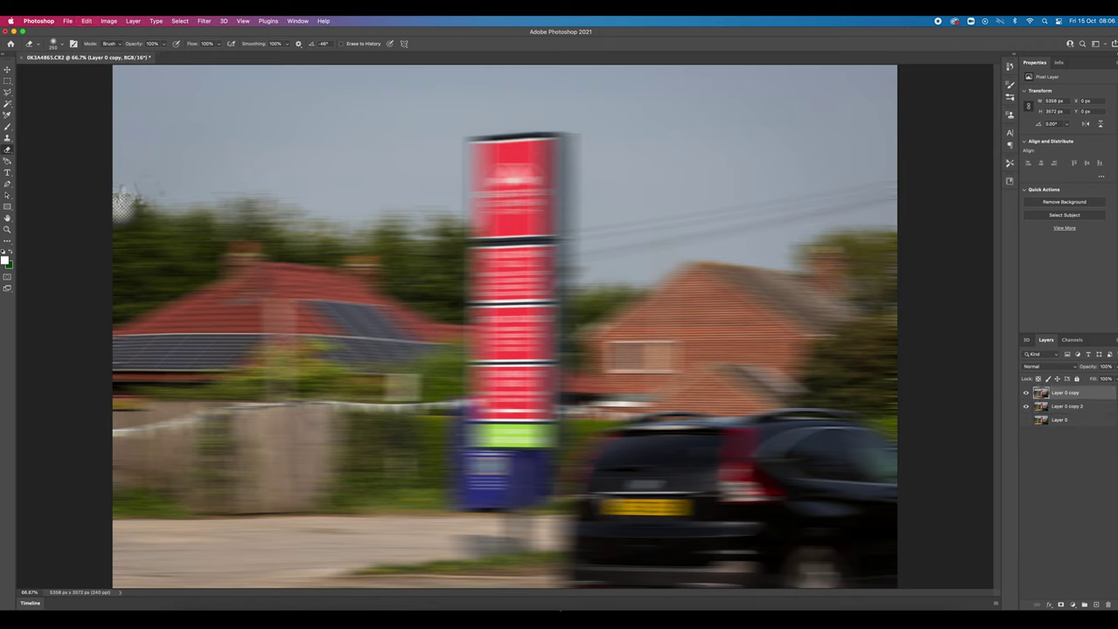
pyautogui.press('super+z')
pyautogui.press('super+z')
pyautogui.press('super+shift+z')
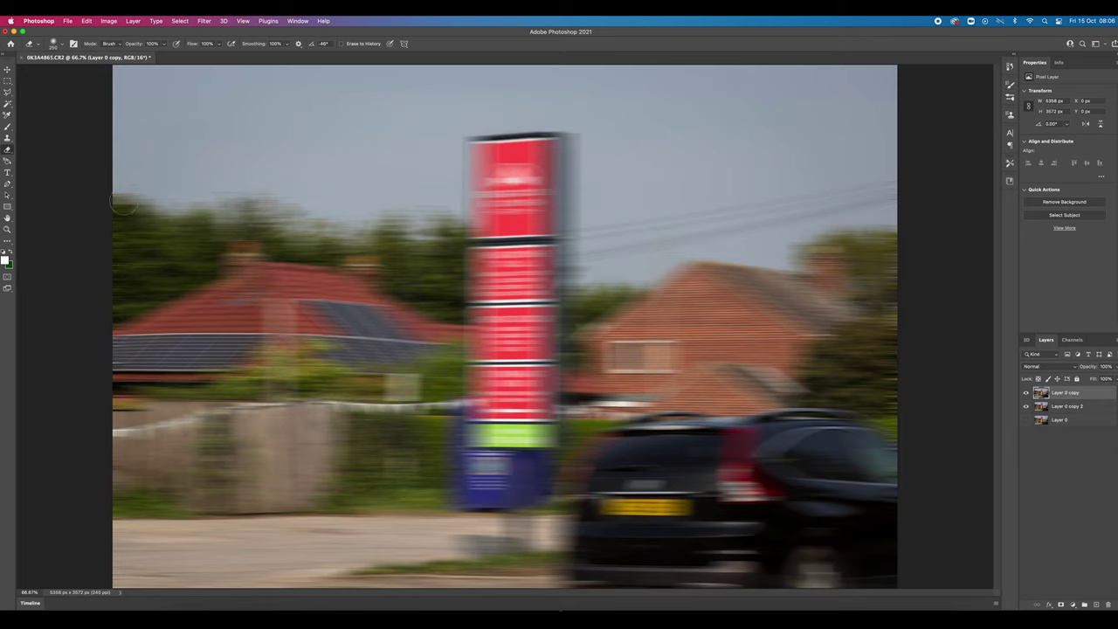
pyautogui.moveTo(121, 202)
pyautogui.mouseDown()
pyautogui.moveTo(174, 240)
pyautogui.moveTo(86, 275)
pyautogui.moveTo(122, 277)
pyautogui.moveTo(120, 220)
pyautogui.moveTo(138, 218)
pyautogui.moveTo(135, 266)
pyautogui.moveTo(186, 217)
pyautogui.moveTo(179, 245)
pyautogui.moveTo(157, 262)
pyautogui.moveTo(214, 212)
pyautogui.moveTo(131, 295)
pyautogui.moveTo(210, 262)
pyautogui.moveTo(179, 277)
pyautogui.moveTo(240, 206)
pyautogui.moveTo(206, 245)
pyautogui.moveTo(214, 223)
pyautogui.mouseUp()
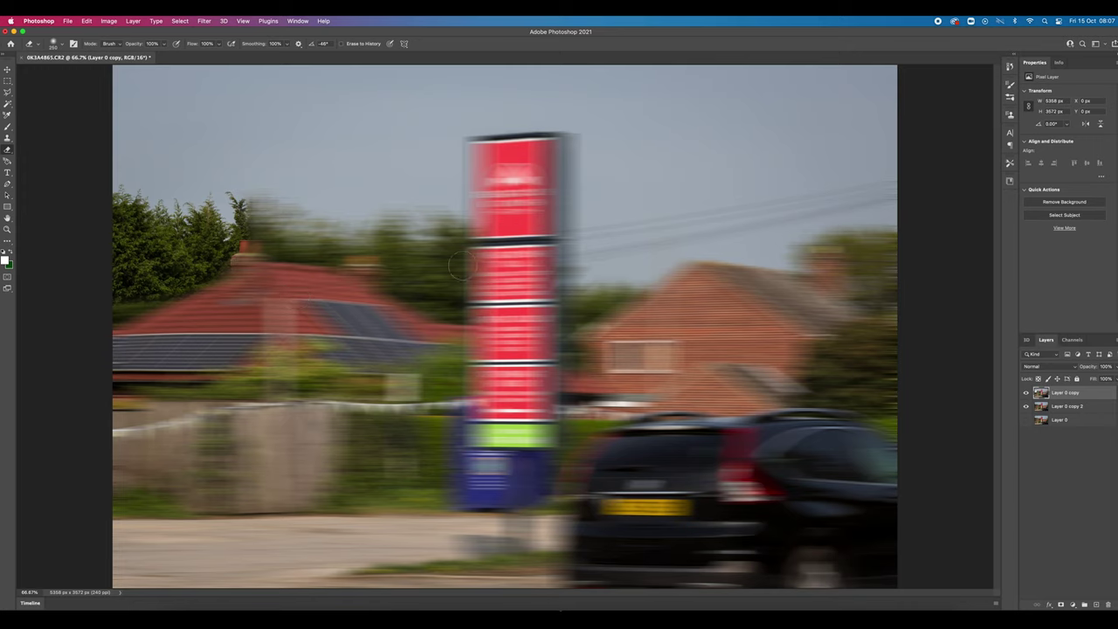
# Lasso the sky, houses and top of the sign, then delete the blurred pixels inside
pyautogui.press('l')
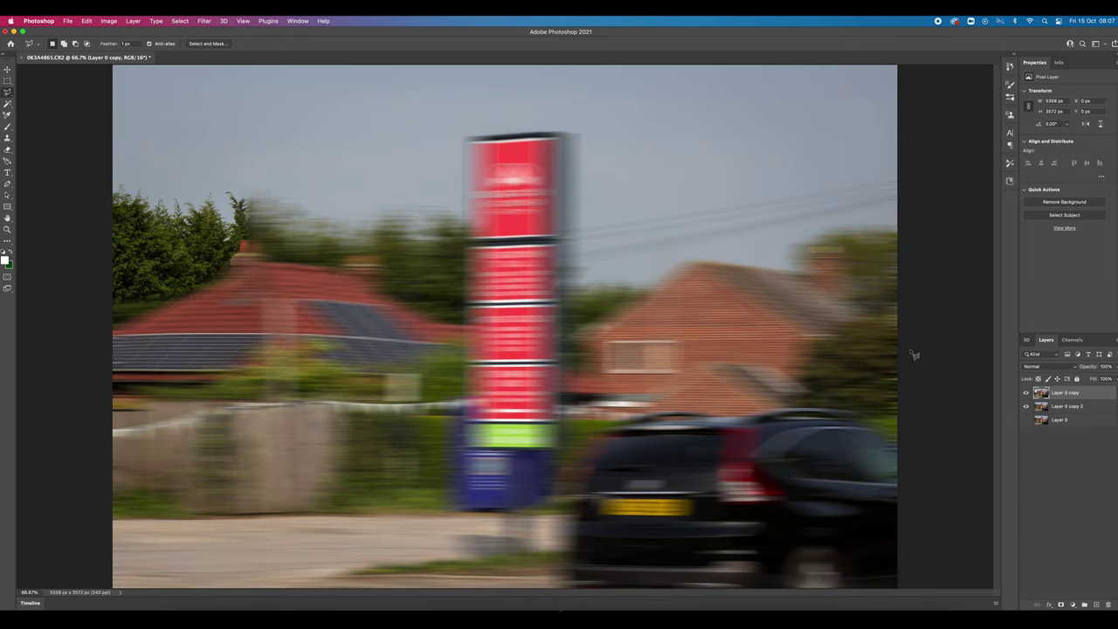
pyautogui.moveTo(910, 353)
pyautogui.mouseDown()
pyautogui.moveTo(571, 395)
pyautogui.moveTo(583, 335)
pyautogui.moveTo(554, 341)
pyautogui.moveTo(490, 399)
pyautogui.moveTo(451, 467)
pyautogui.moveTo(445, 609)
pyautogui.moveTo(322, 588)
pyautogui.moveTo(357, 565)
pyautogui.moveTo(348, 534)
pyautogui.moveTo(224, 391)
pyautogui.moveTo(219, 349)
pyautogui.moveTo(260, 183)
pyautogui.moveTo(446, 155)
pyautogui.moveTo(749, 171)
pyautogui.moveTo(772, 315)
pyautogui.moveTo(751, 339)
pyautogui.moveTo(711, 342)
pyautogui.mouseUp()
pyautogui.press('super+minus')
pyautogui.press('Delete')
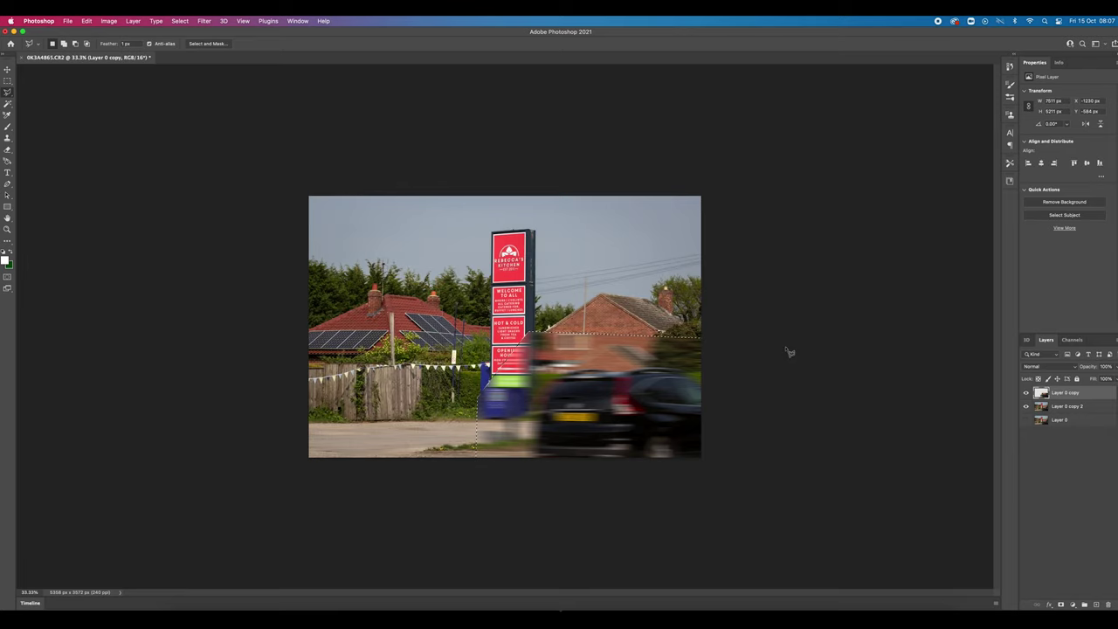
pyautogui.click(7, 70)
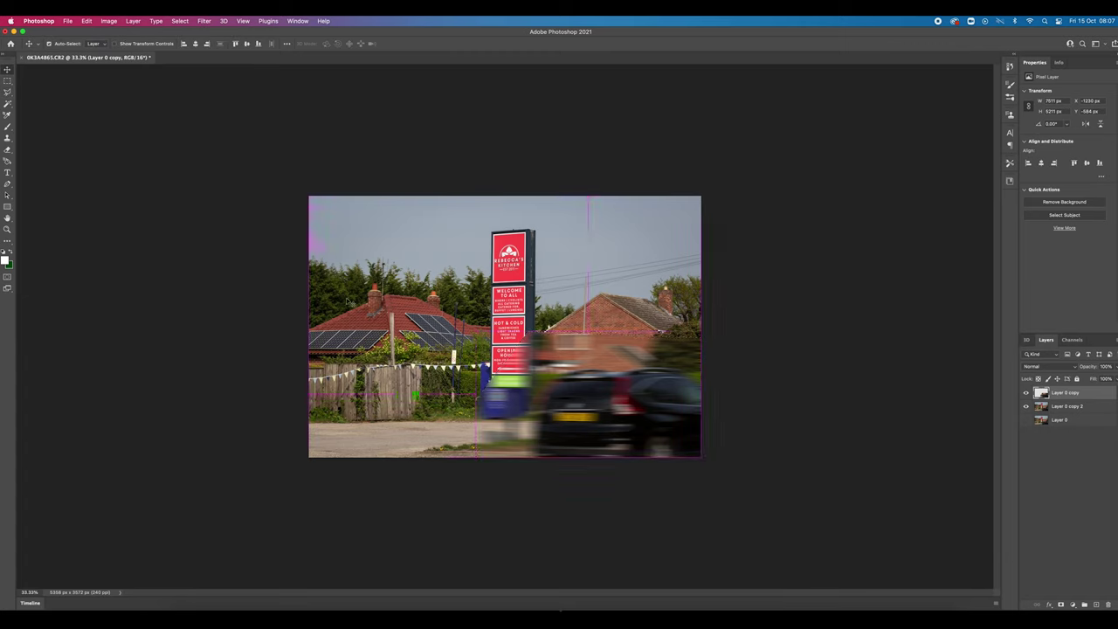
# At 50% zoom, erase the remaining blur from the sign text, lower sign, green panel and house windows
pyautogui.press('super+d')
pyautogui.press('super+plus')
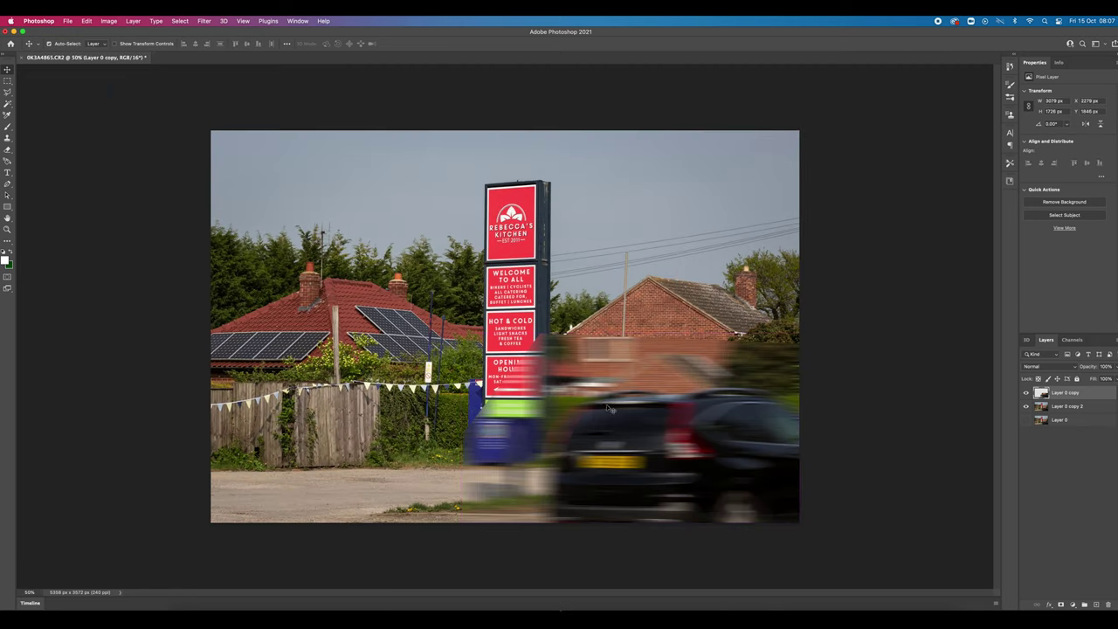
pyautogui.press('e')
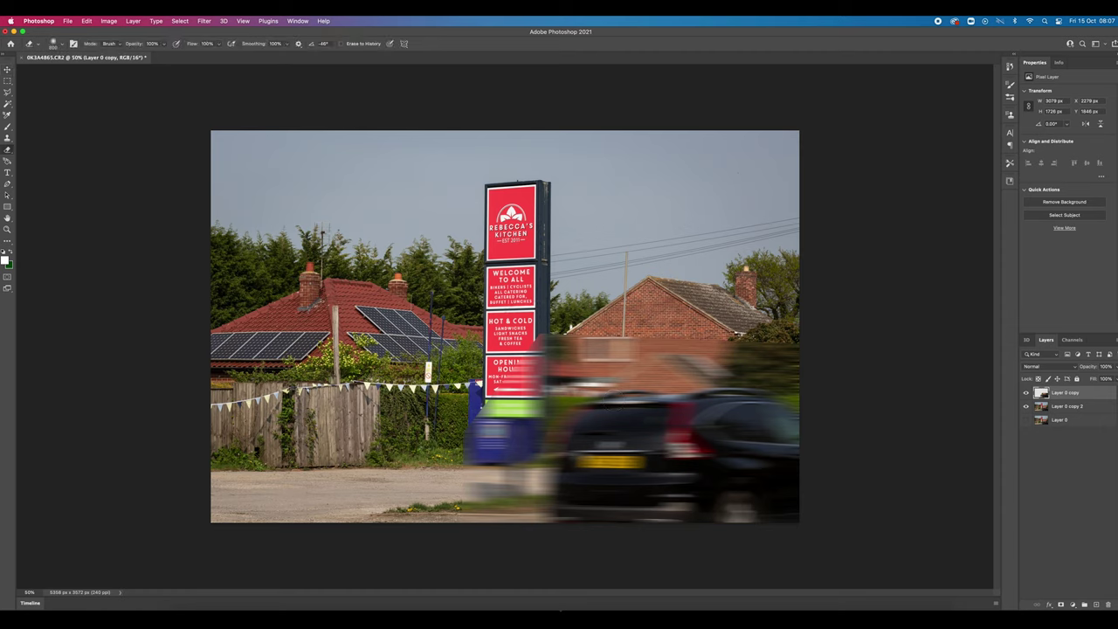
pyautogui.moveTo(530, 349)
pyautogui.mouseDown()
pyautogui.moveTo(755, 362)
pyautogui.moveTo(769, 337)
pyautogui.moveTo(823, 354)
pyautogui.moveTo(833, 375)
pyautogui.moveTo(816, 369)
pyautogui.moveTo(820, 358)
pyautogui.moveTo(777, 354)
pyautogui.moveTo(730, 371)
pyautogui.moveTo(742, 354)
pyautogui.mouseUp()
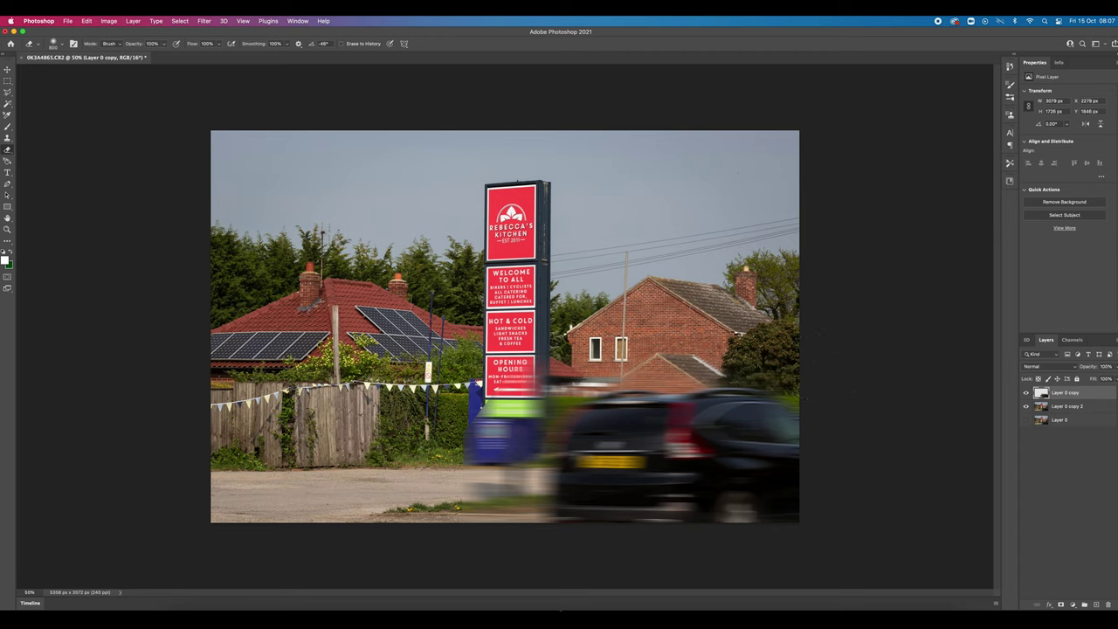
pyautogui.moveTo(544, 323)
pyautogui.mouseDown()
pyautogui.moveTo(533, 384)
pyautogui.moveTo(478, 397)
pyautogui.moveTo(511, 409)
pyautogui.moveTo(489, 437)
pyautogui.moveTo(511, 407)
pyautogui.moveTo(494, 406)
pyautogui.moveTo(548, 410)
pyautogui.moveTo(555, 348)
pyautogui.moveTo(530, 367)
pyautogui.moveTo(528, 434)
pyautogui.moveTo(493, 456)
pyautogui.moveTo(514, 479)
pyautogui.moveTo(498, 529)
pyautogui.mouseUp()
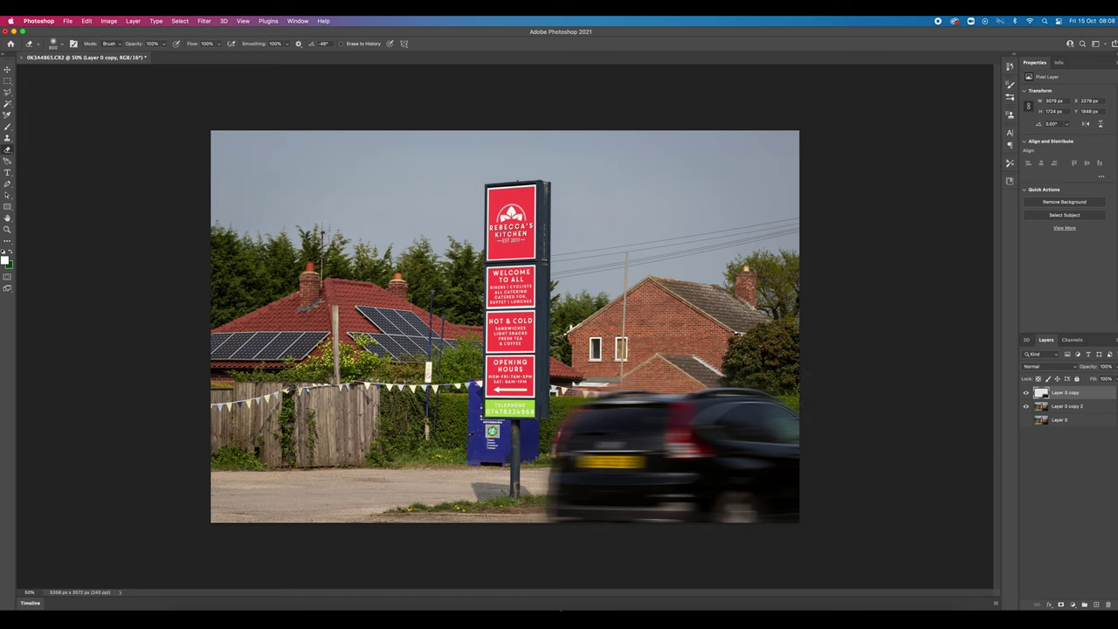
# Toggle Layer 0 copy's visibility to compare the blurred and sharp car
pyautogui.click(1026, 393)
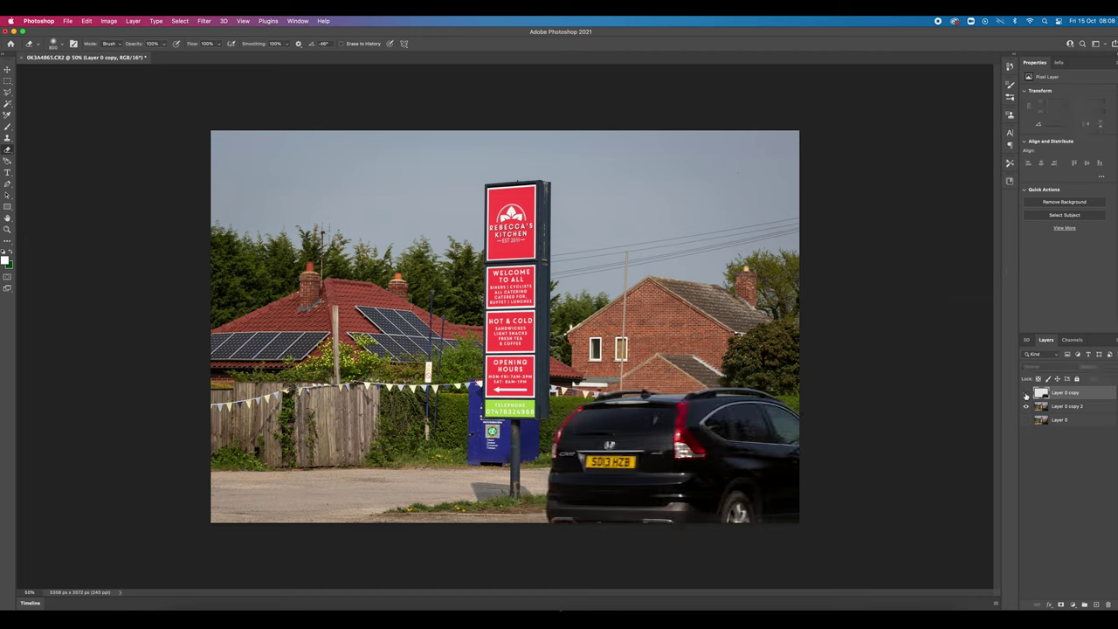
pyautogui.click(1026, 394)
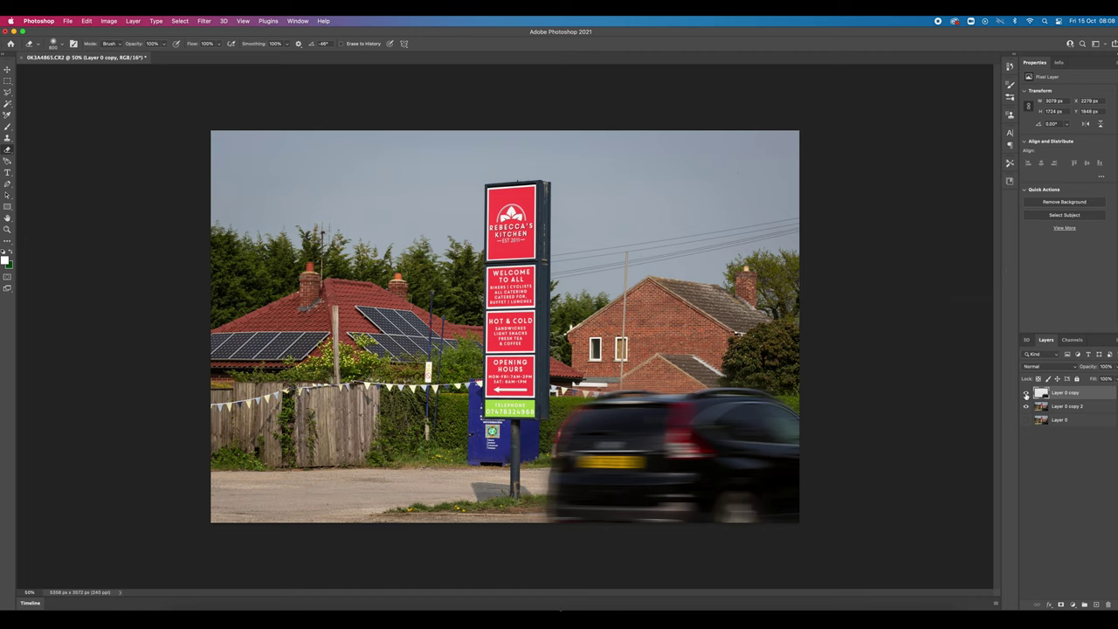
pyautogui.click(1026, 394)
pyautogui.click(1026, 394)
# Reapply the motion blur, strengthen it to a 268-pixel distance, and compare with Layer 0 copy toggled
pyautogui.click(203, 22)
pyautogui.click(213, 33)
pyautogui.click(206, 21)
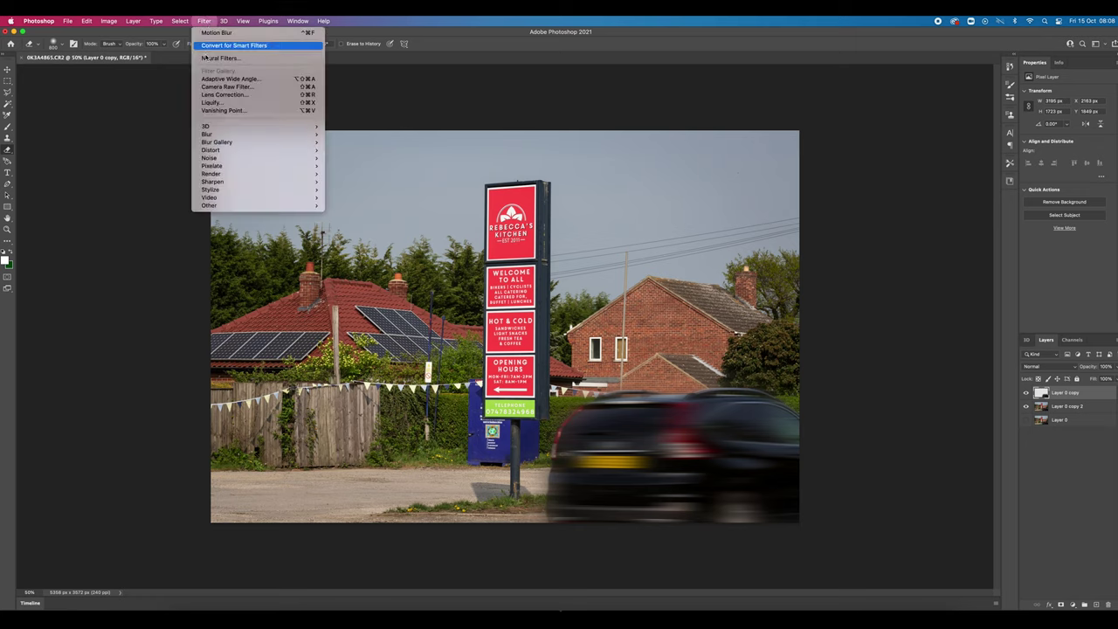
pyautogui.moveTo(221, 158)
pyautogui.moveTo(214, 135)
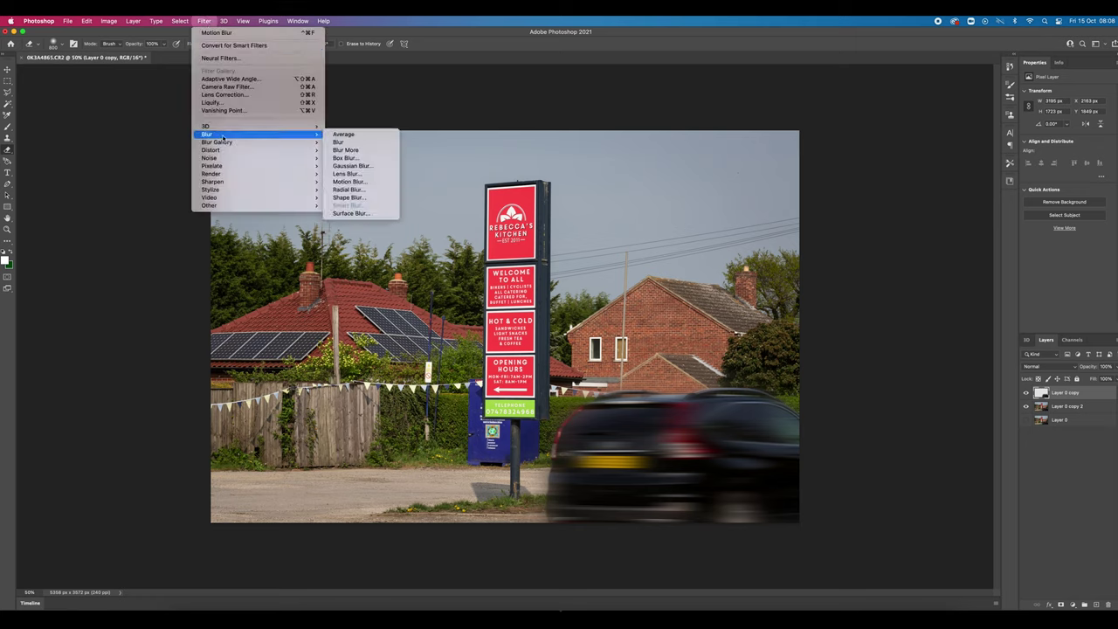
pyautogui.click(359, 183)
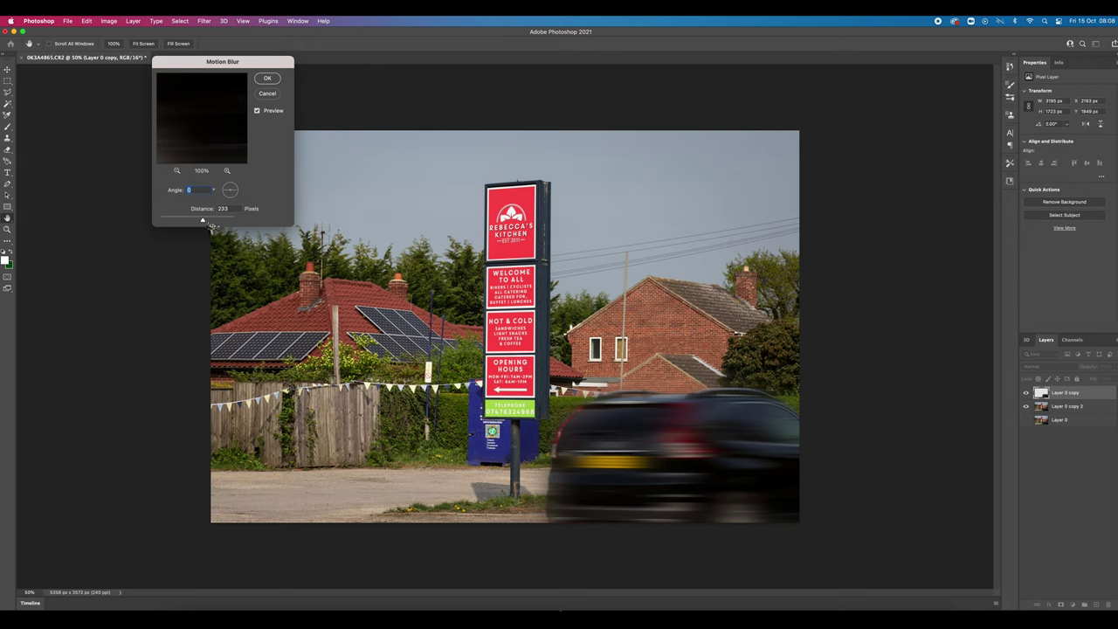
pyautogui.moveTo(203, 221)
pyautogui.mouseDown()
pyautogui.moveTo(221, 222)
pyautogui.moveTo(210, 222)
pyautogui.mouseUp()
pyautogui.click(267, 78)
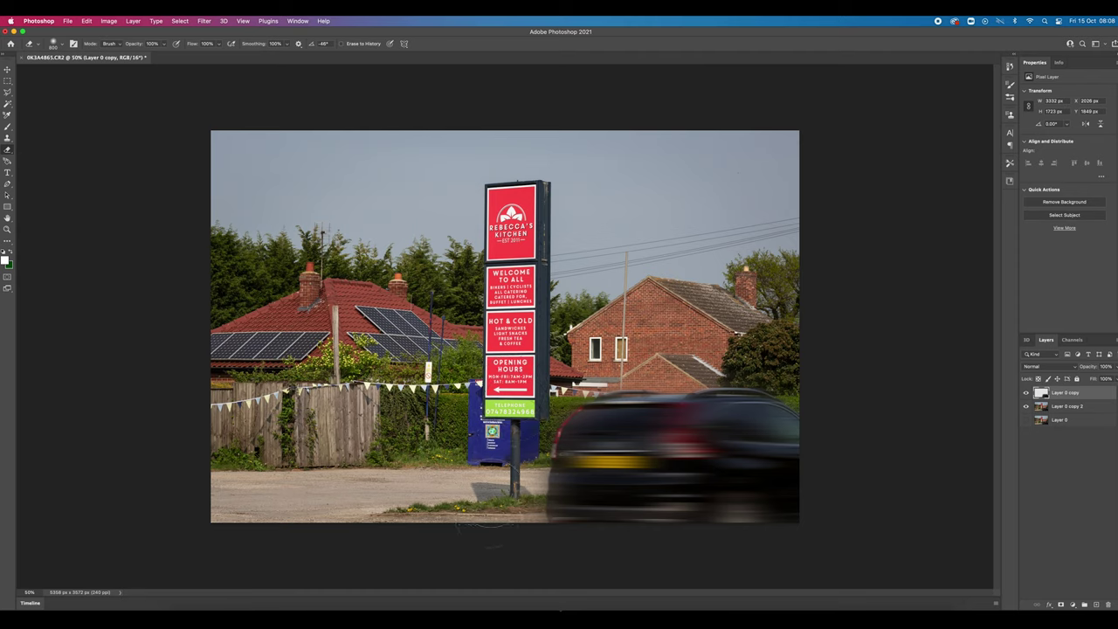
pyautogui.click(1026, 394)
pyautogui.click(1026, 394)
# Save the edit as 0K3A4865-Edit-2.tif back to Lightroom, then bring Lightroom Classic forward
pyautogui.click(7, 69)
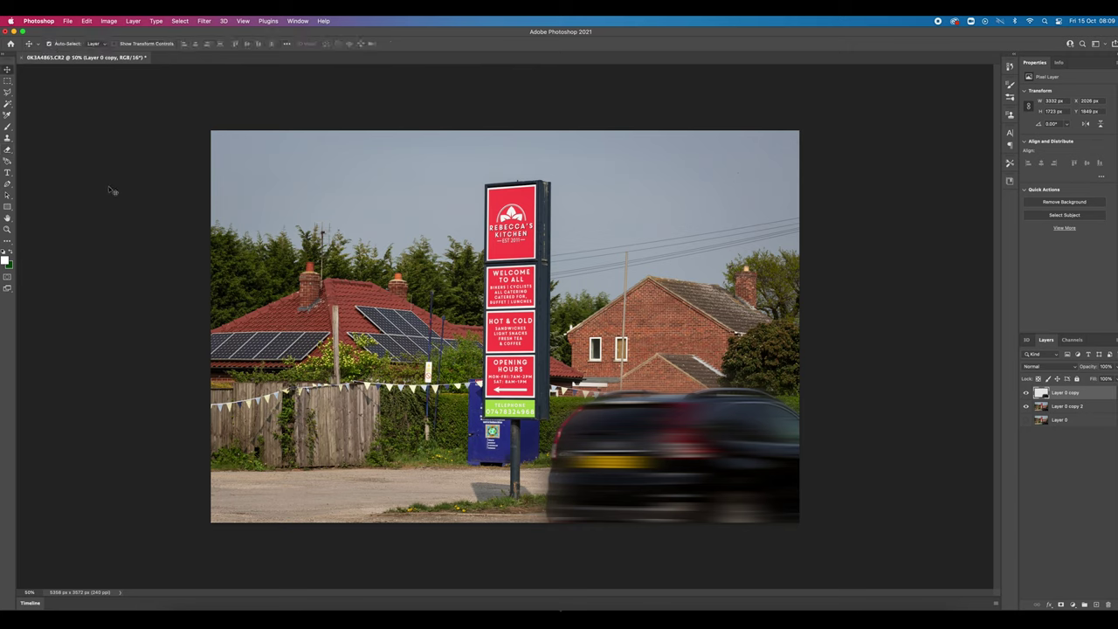
pyautogui.press('super+s')
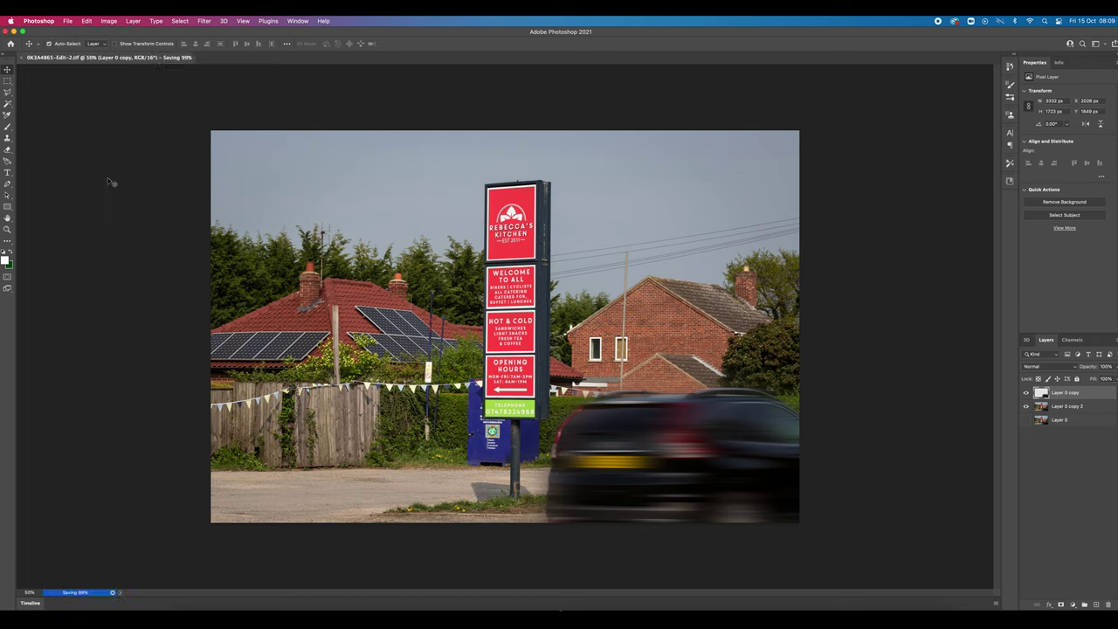
pyautogui.click(69, 21)
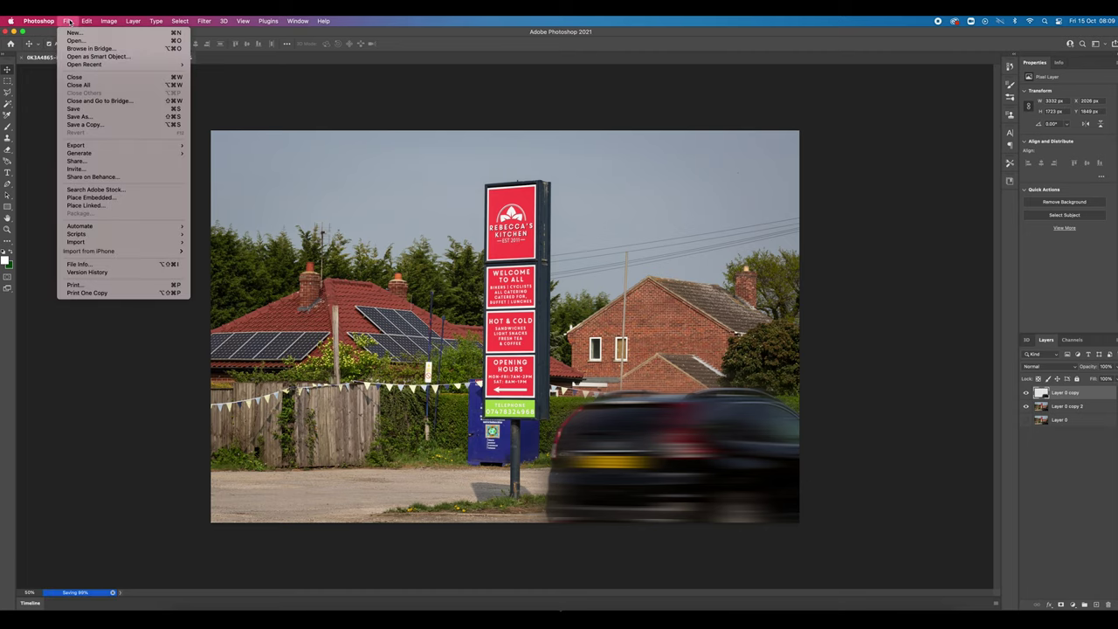
pyautogui.click(230, 94)
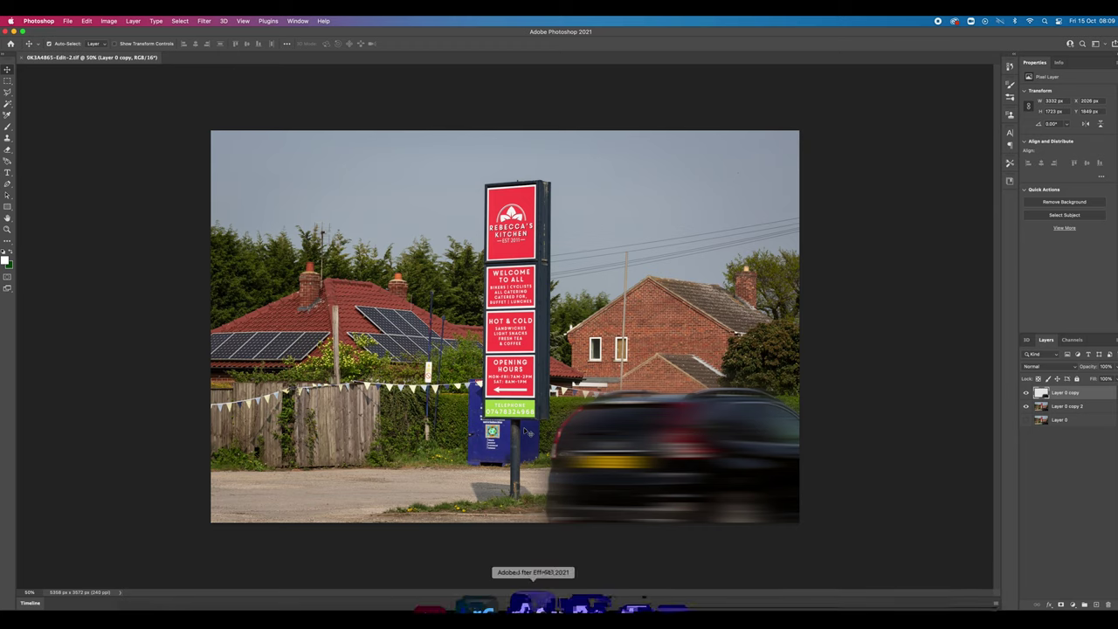
pyautogui.click(509, 608)
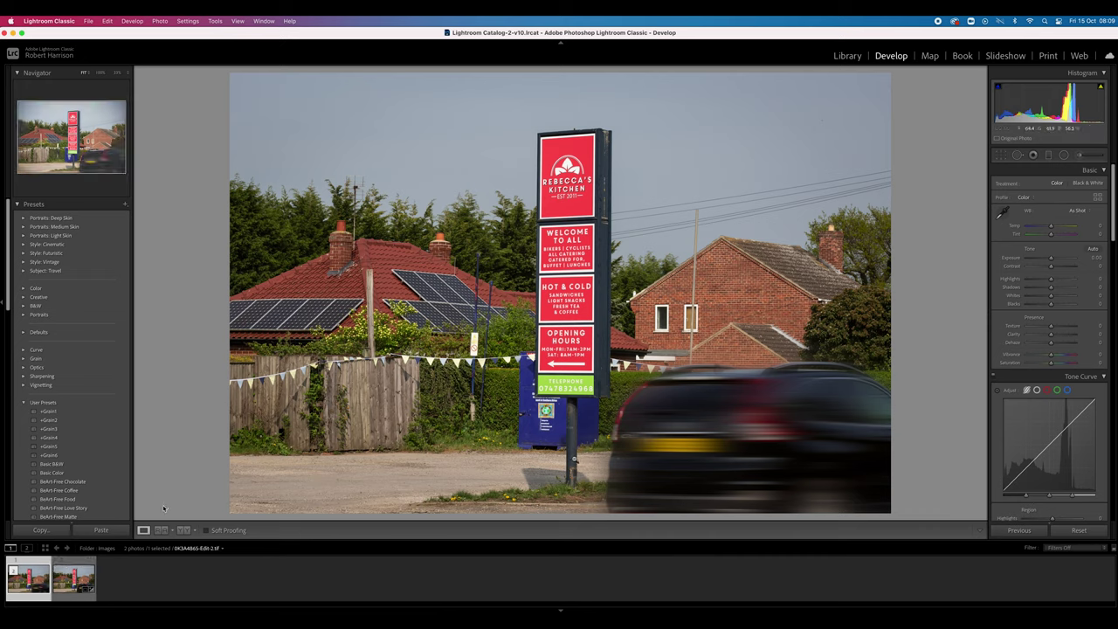
# Select the original photo and try Reference View, then side-by-side Before/After
pyautogui.click(65, 585)
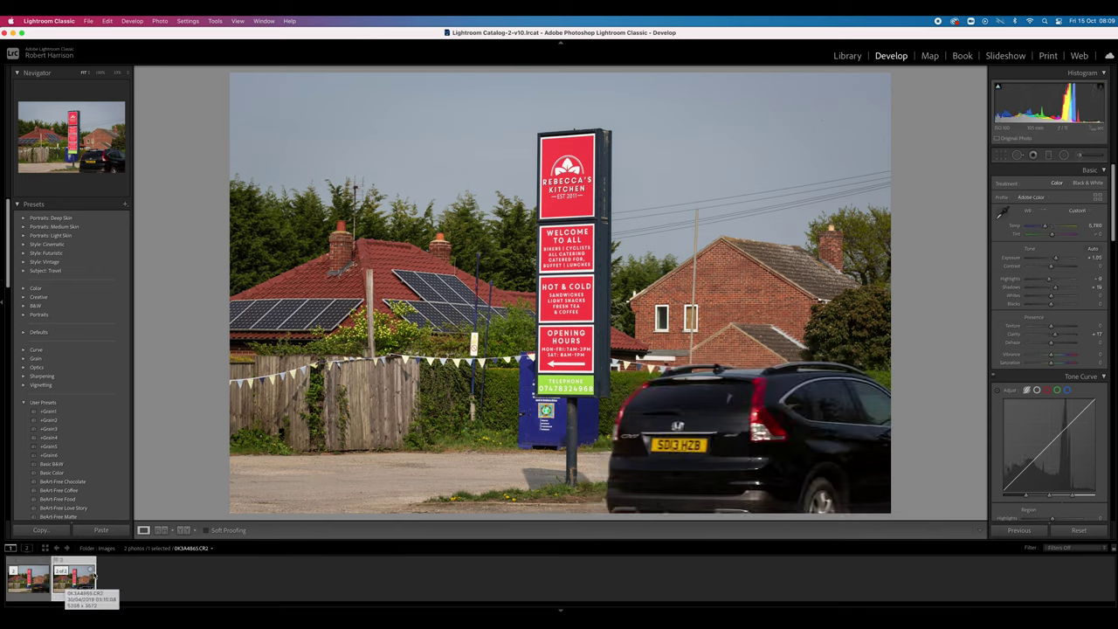
pyautogui.click(162, 530)
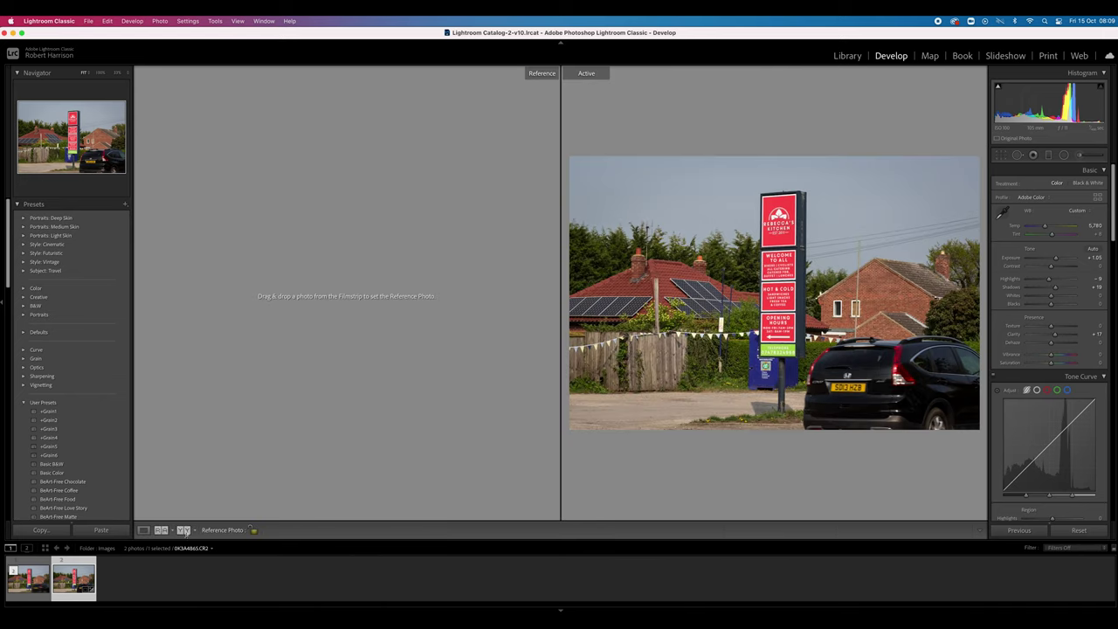
pyautogui.click(184, 530)
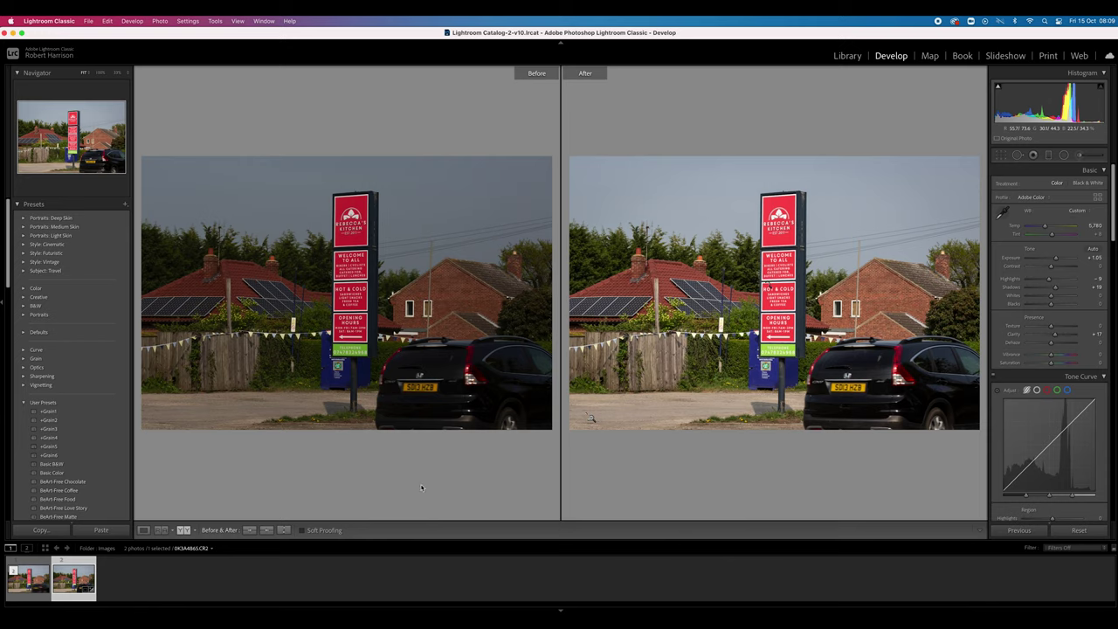
# Show the edited 0K3A4865-Edit-2.tif in a split Before/After view, fitted to the window
pyautogui.click(29, 583)
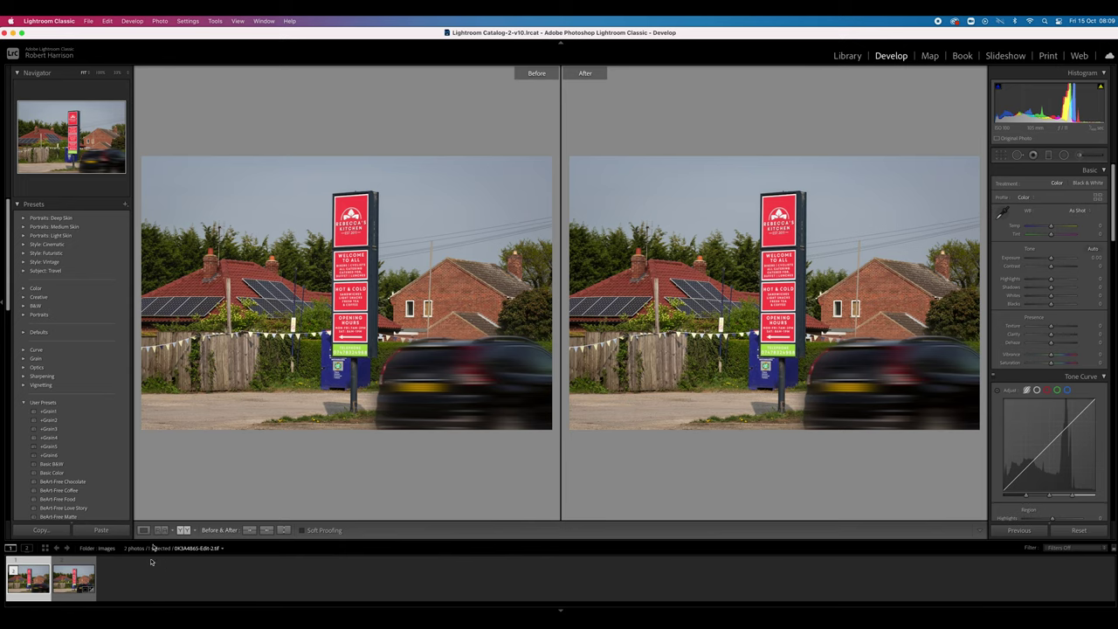
pyautogui.click(182, 532)
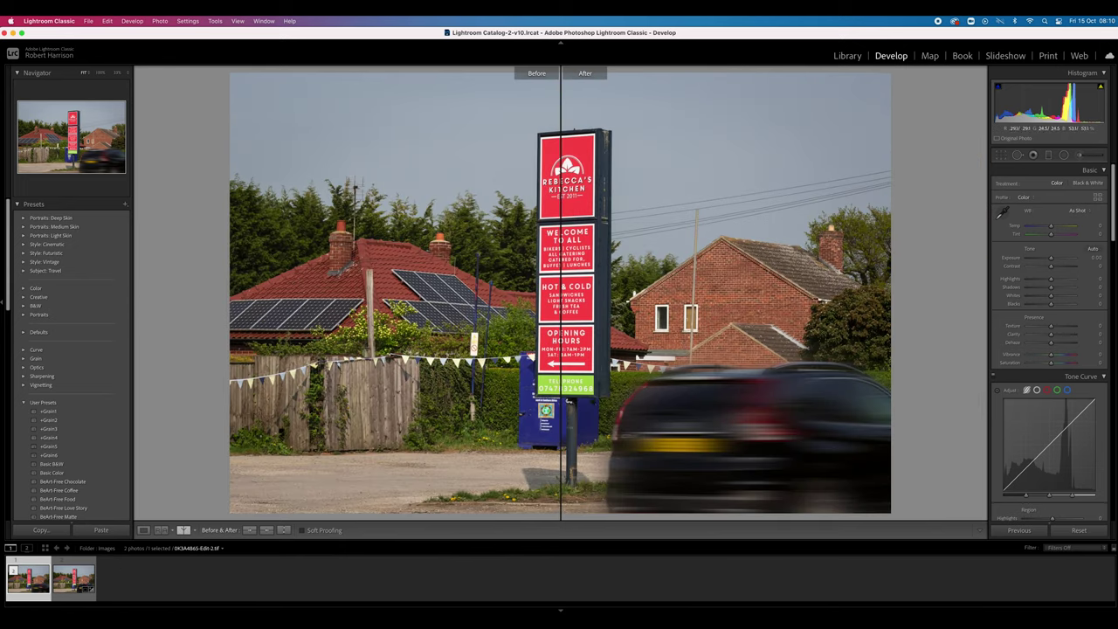
pyautogui.click(572, 74)
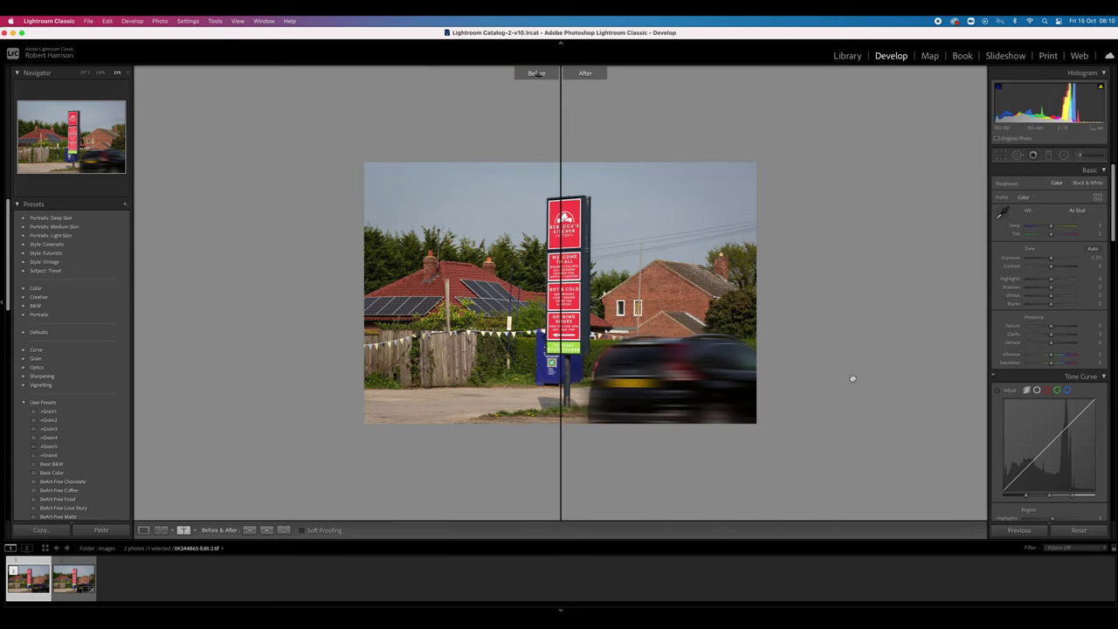